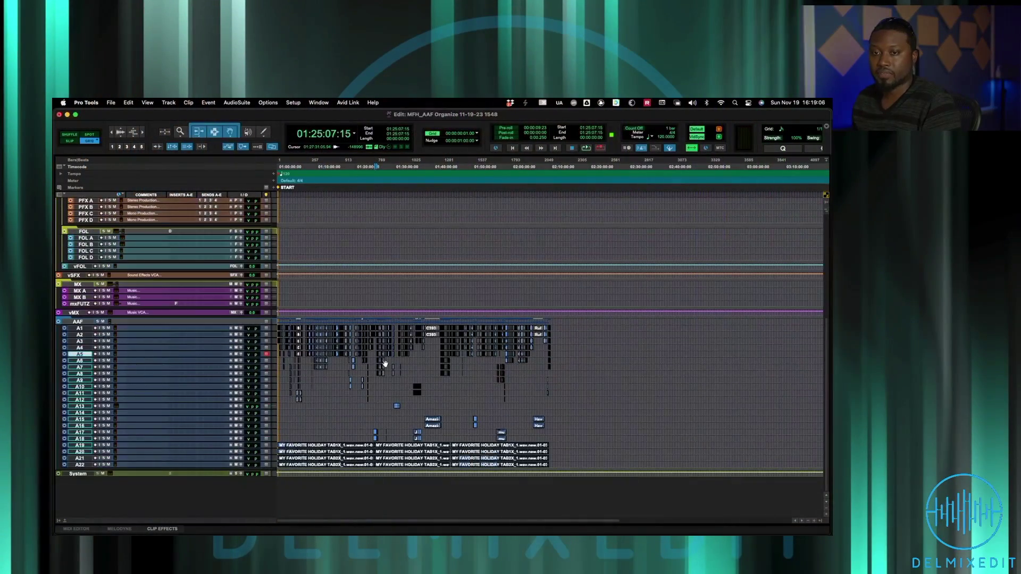
# Step: Collapse the AAF folder track and expand the BG/AMB folder to show its ambience tracks
pyautogui.click(75, 321)
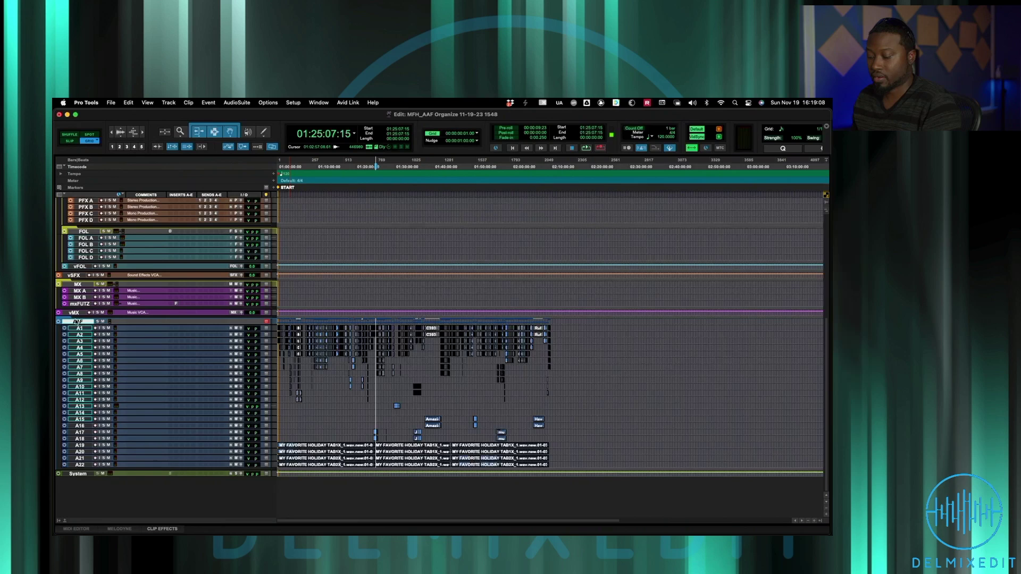
pyautogui.hotkey('shift', 'f')
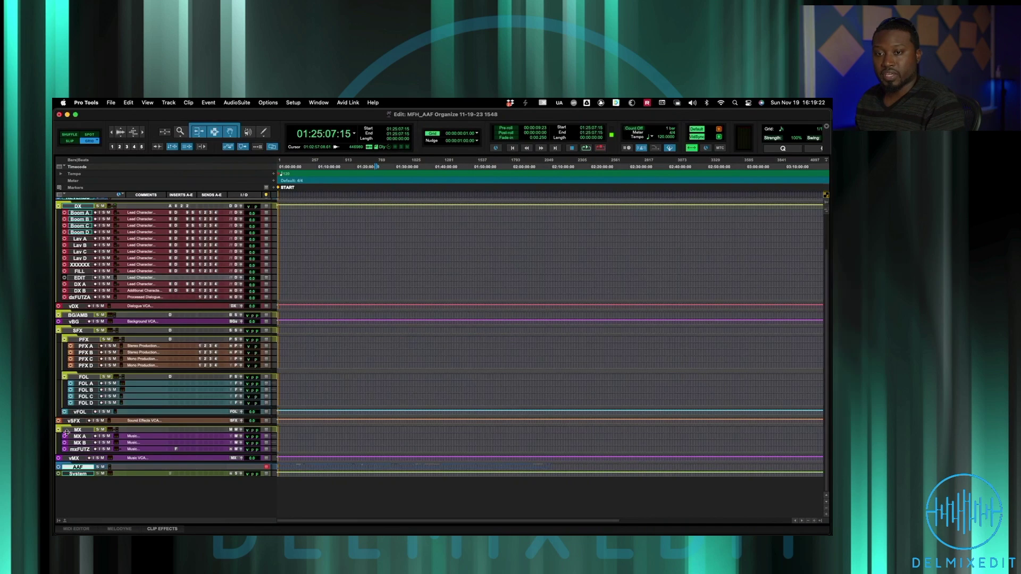
pyautogui.click(78, 314)
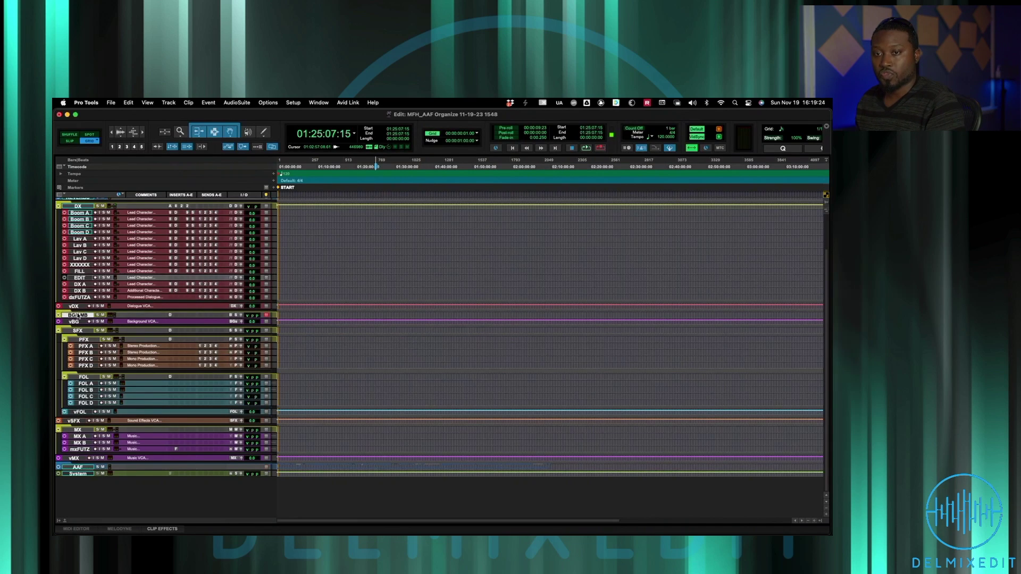
pyautogui.hotkey('shift', 'f')
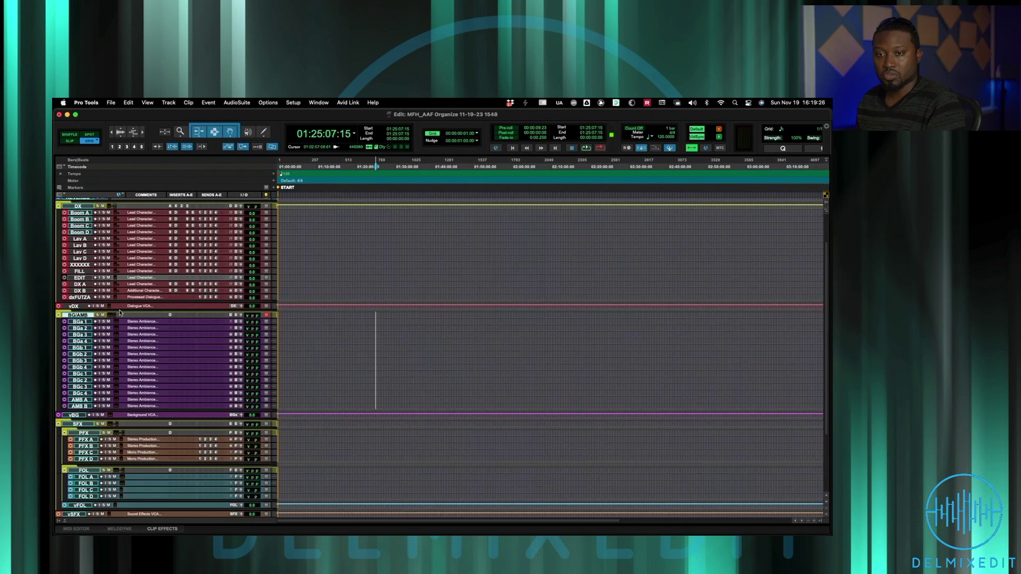
pyautogui.scroll(-2, 267, 363)
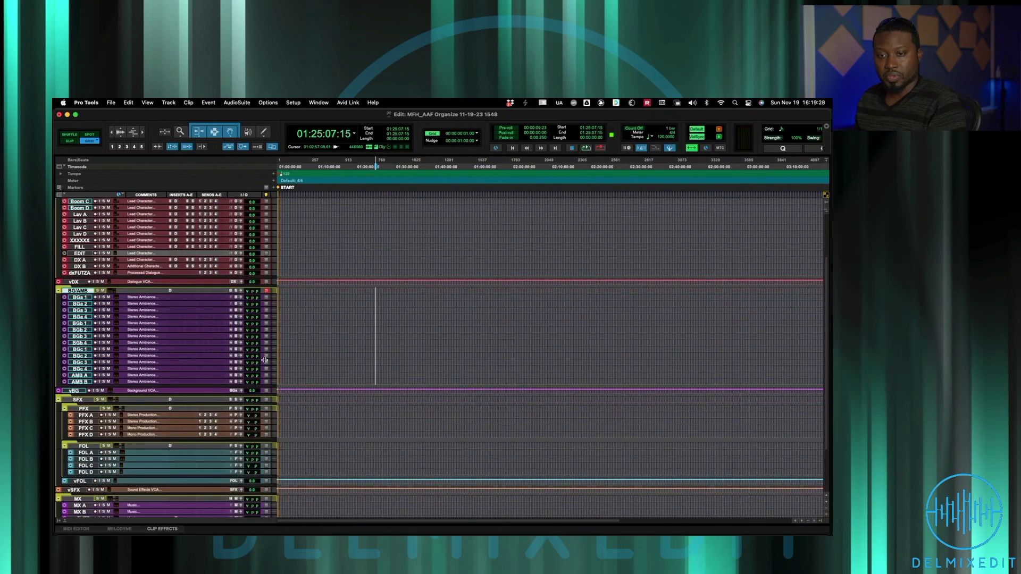
pyautogui.scroll(5, 266, 363)
pyautogui.click(266, 362)
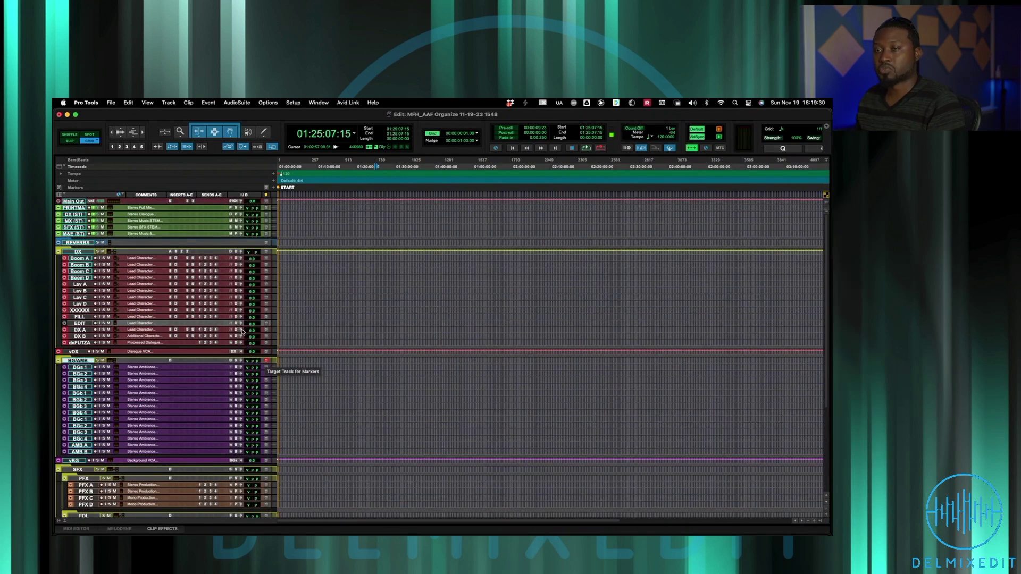
# Step: Move the PRINTMASTER, DX, MX, SFX and M&E stereo print tracks into a new basic folder named PRINTS
pyautogui.click(73, 208)
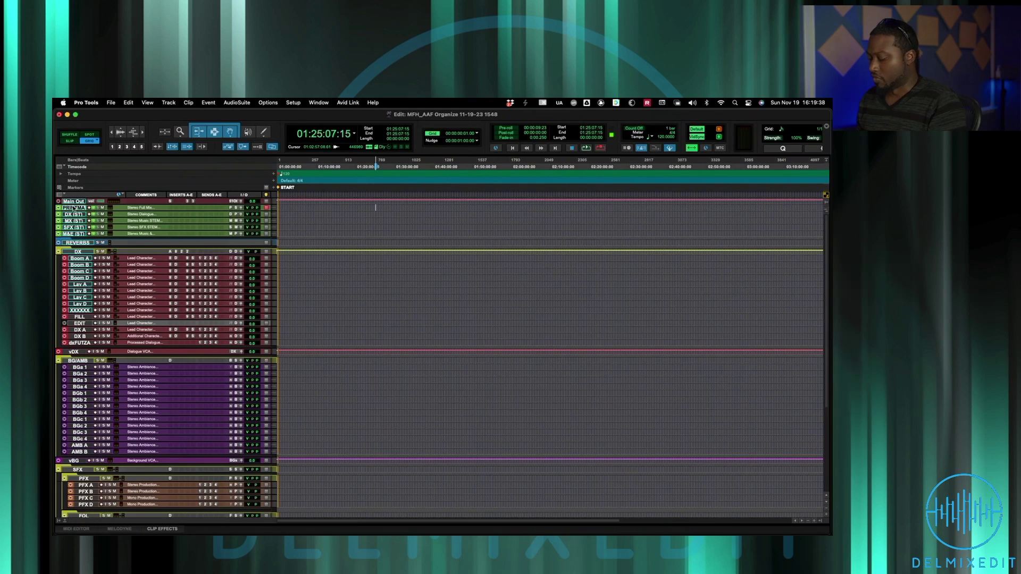
pyautogui.press(';')
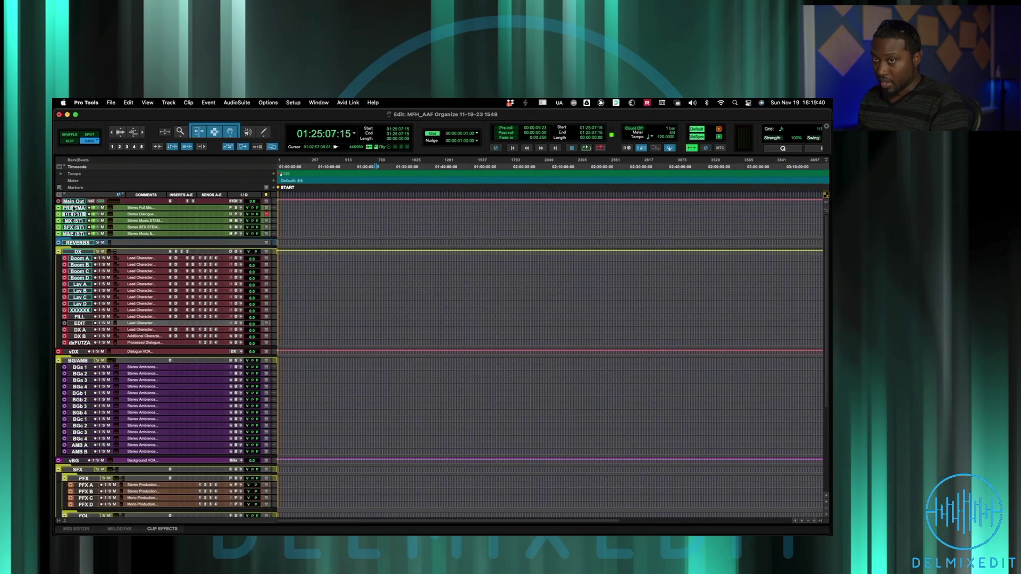
pyautogui.press(';')
pyautogui.press(';')
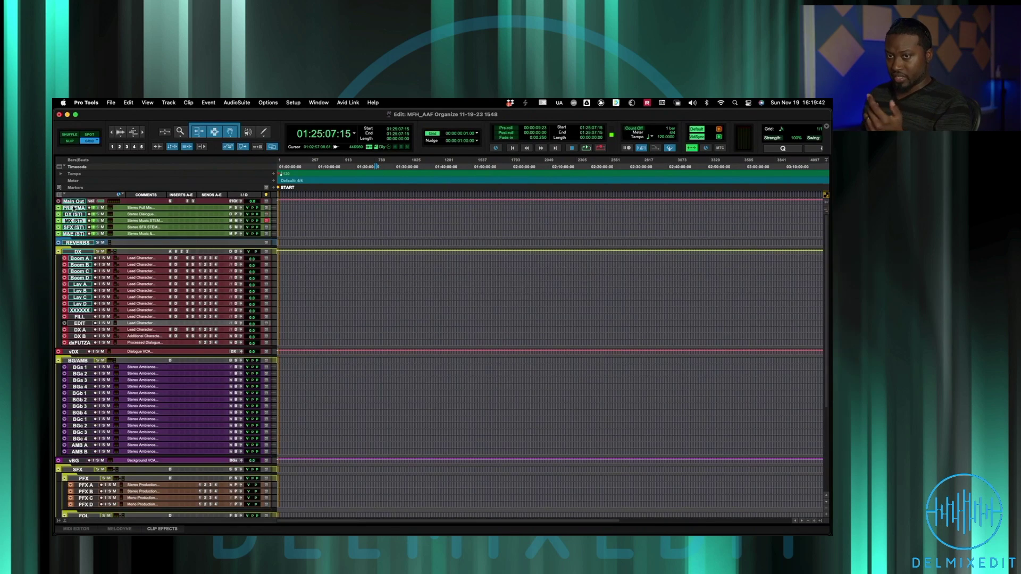
pyautogui.press(';')
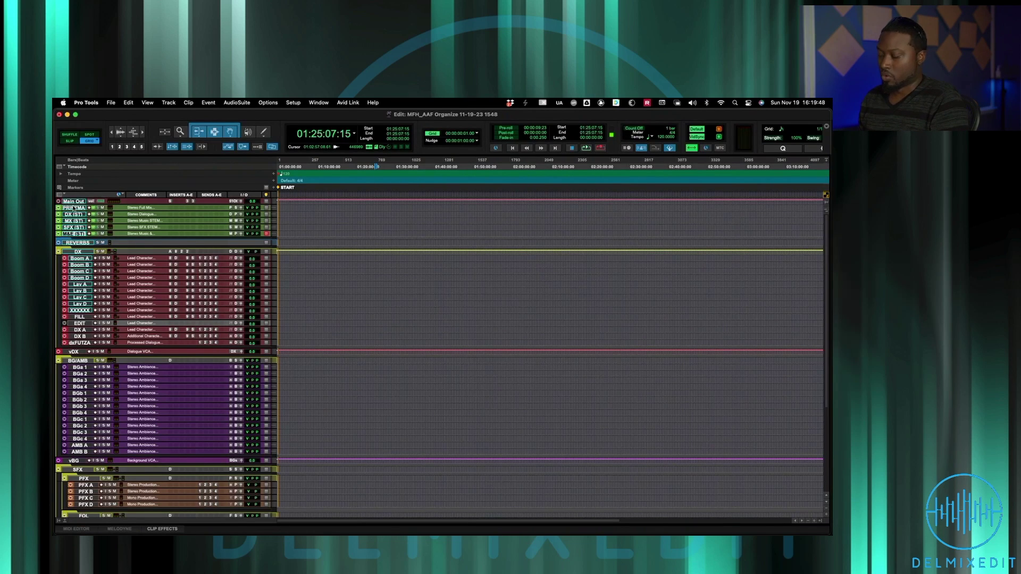
pyautogui.hotkey('shift', 'p')
pyautogui.hotkey('shift', 'p')
pyautogui.hotkey('shift', 'p')
pyautogui.hotkey('shift', 'p')
pyautogui.press('alt+shift+super+n')
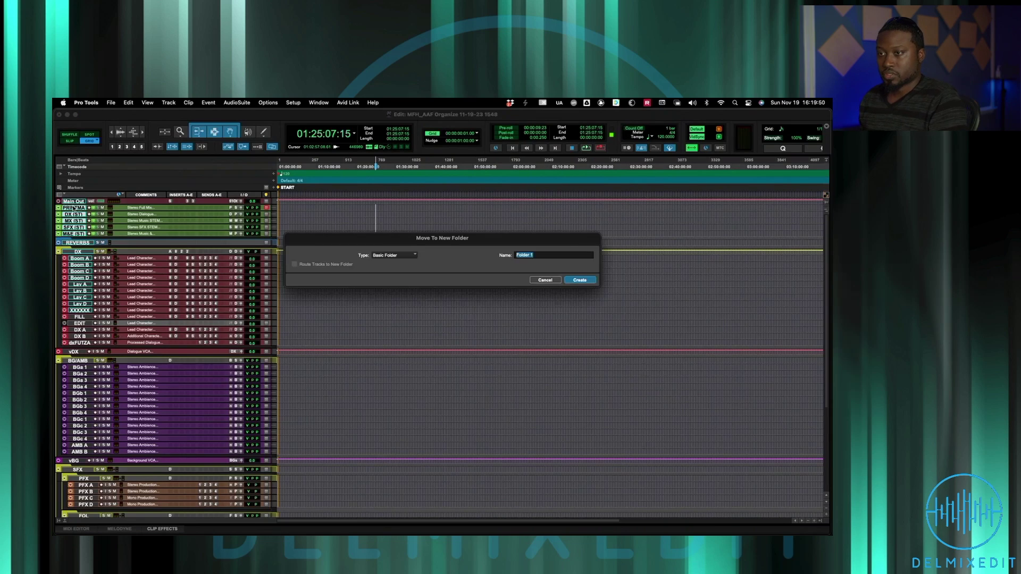
pyautogui.write('PRINTS')
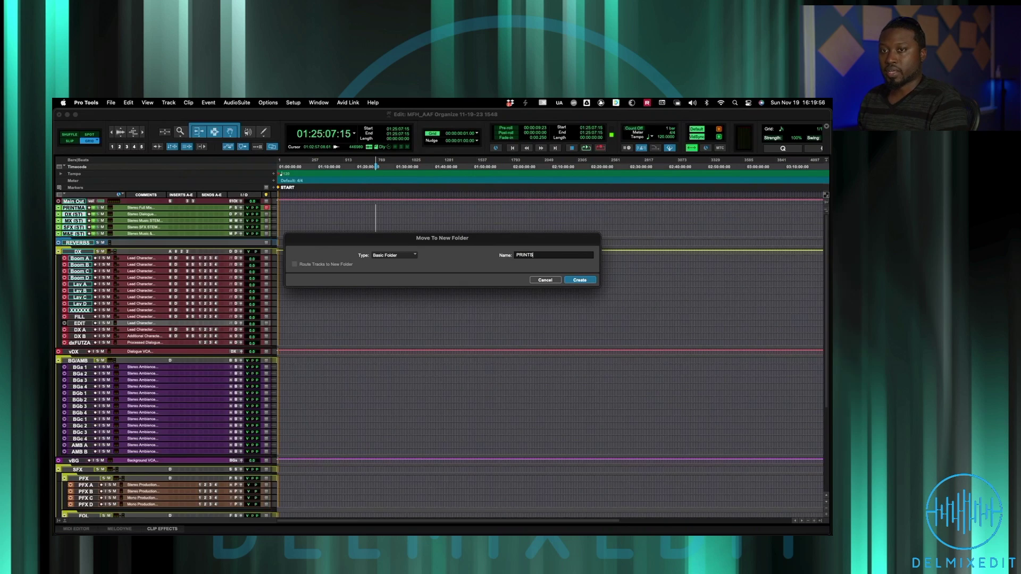
pyautogui.press('Return')
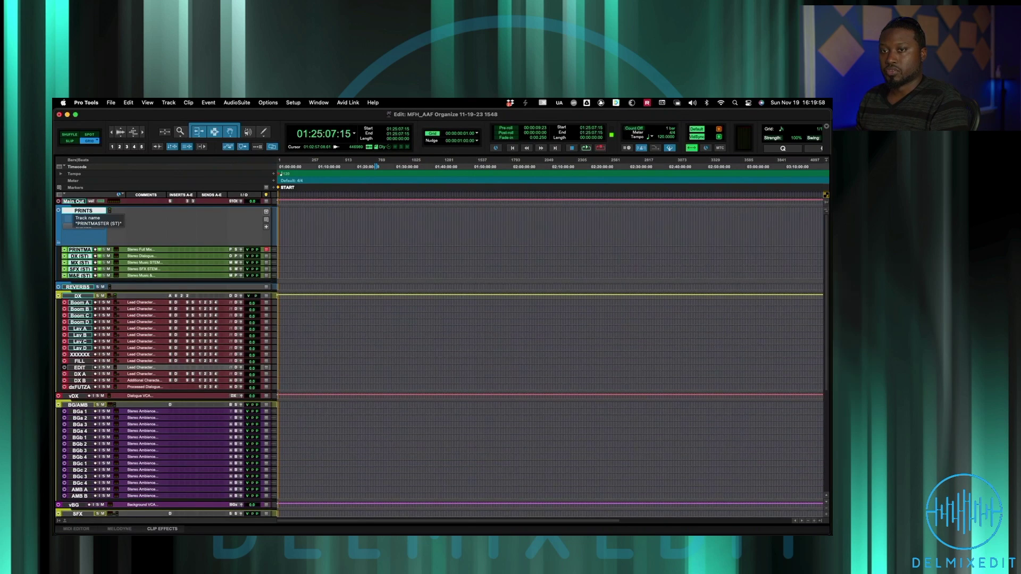
# Step: Collapse the PRINTS folder and reduce its track height to match the neighbouring folders
pyautogui.hotkey('shift', 'f')
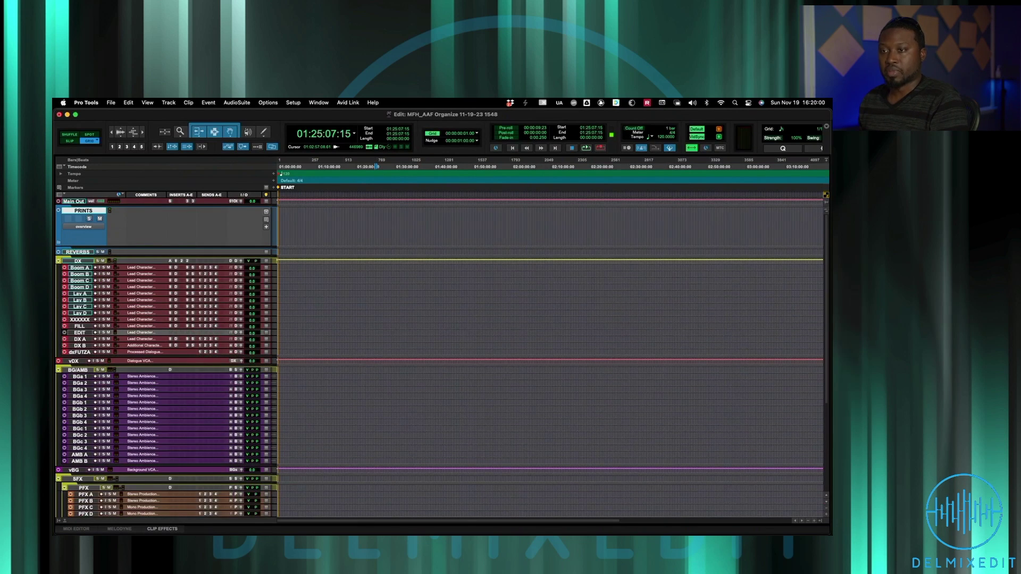
pyautogui.hotkey('ctrl', 'Down')
pyautogui.hotkey('ctrl', 'Down')
pyautogui.hotkey('ctrl', 'Down')
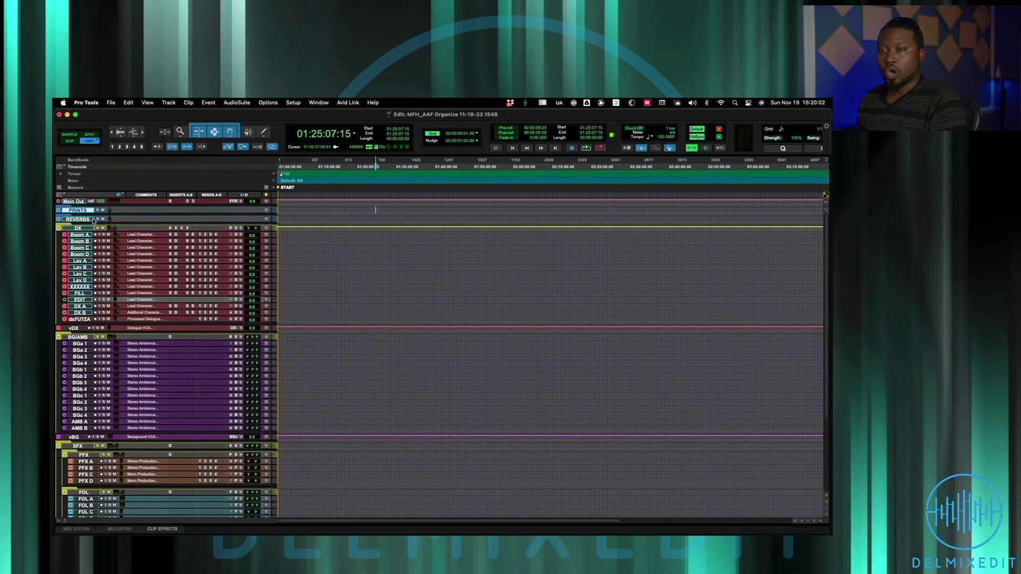
# Step: Expand the REVERBS folder and view the DX VERB 1 to 4 tracks at a larger track height
pyautogui.click(92, 219)
pyautogui.hotkey('shift', 'f')
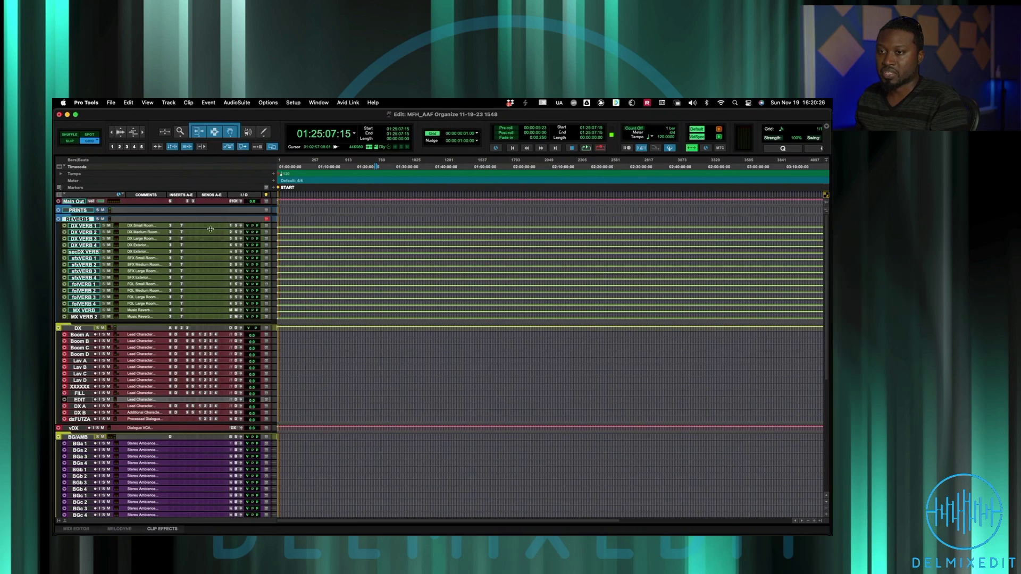
pyautogui.hotkey('ctrl', 'Up')
pyautogui.hotkey('ctrl', 'Up')
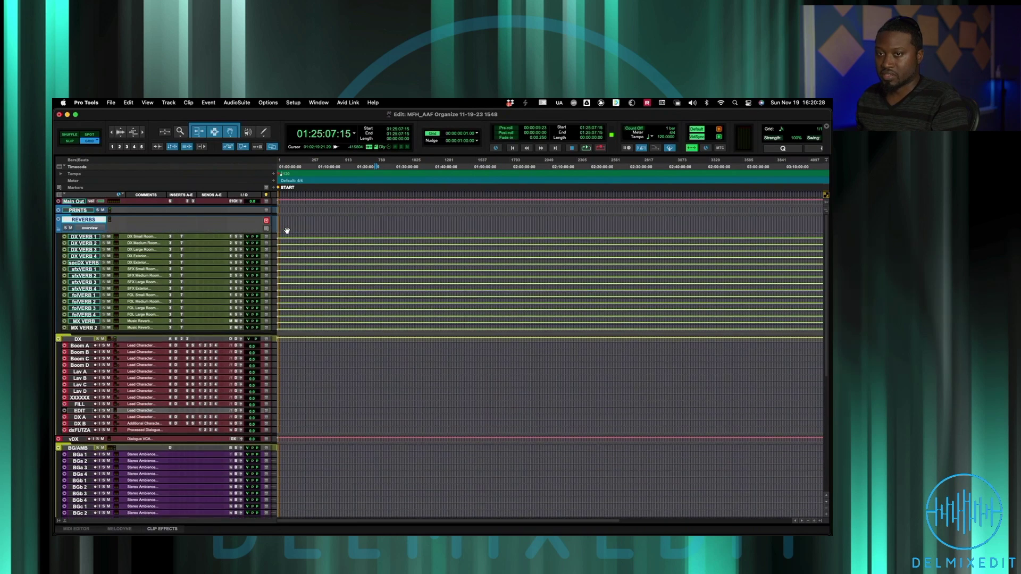
pyautogui.hotkey('ctrl', 'Down')
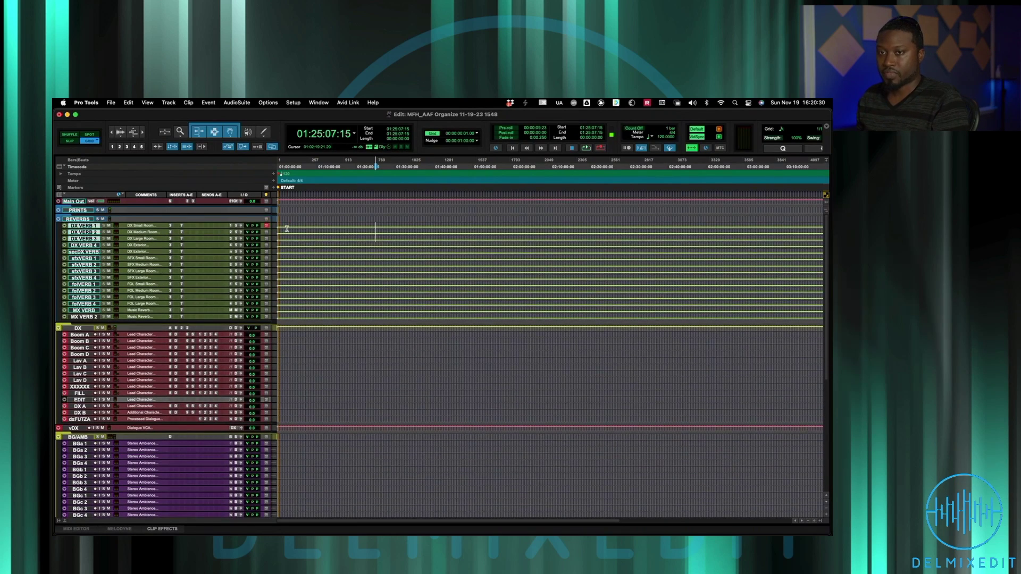
pyautogui.hotkey('ctrl', 'Up')
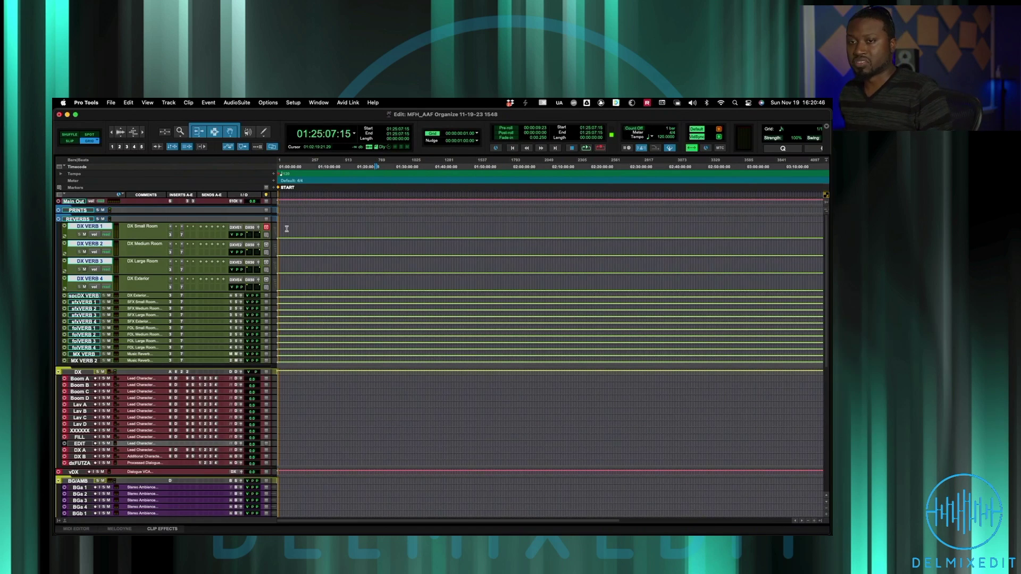
pyautogui.hotkey('ctrl', 'Down')
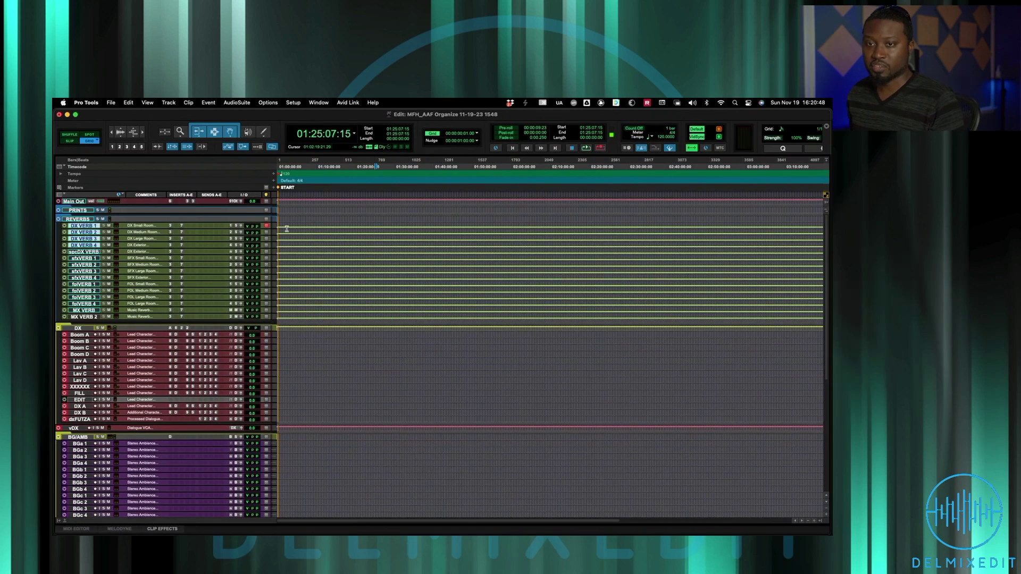
# Step: Select the sfxVERB 1 to 4 and folVERB 1 to 4 tracks together to review the effects and foley reverbs
pyautogui.press(';')
pyautogui.press(';')
pyautogui.hotkey('shift', ';')
pyautogui.hotkey('shift', ';')
pyautogui.hotkey('shift', ';')
pyautogui.hotkey('shift', ';')
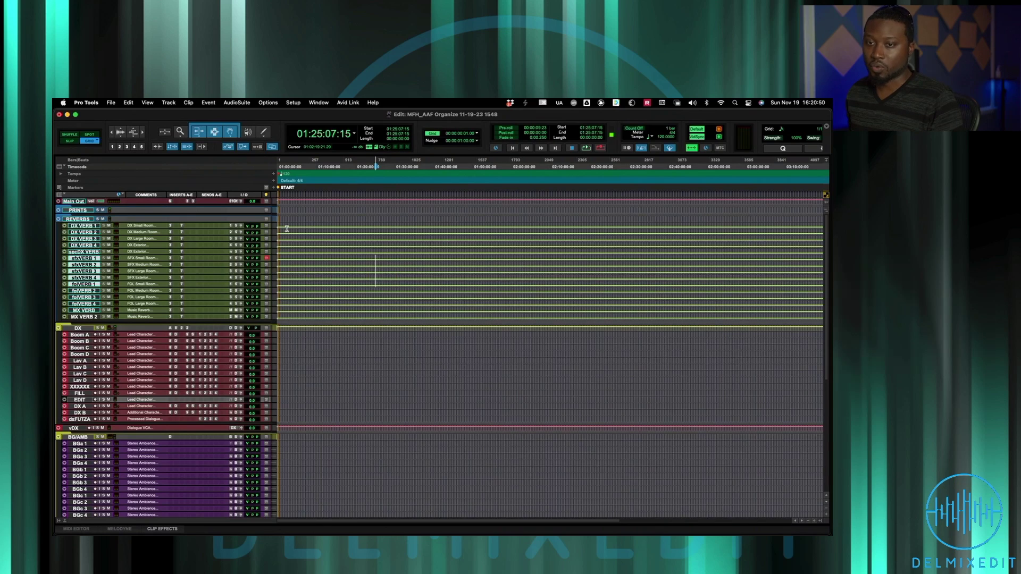
pyautogui.hotkey('shift', ';')
pyautogui.hotkey('shift', ';')
pyautogui.hotkey('shift', ';')
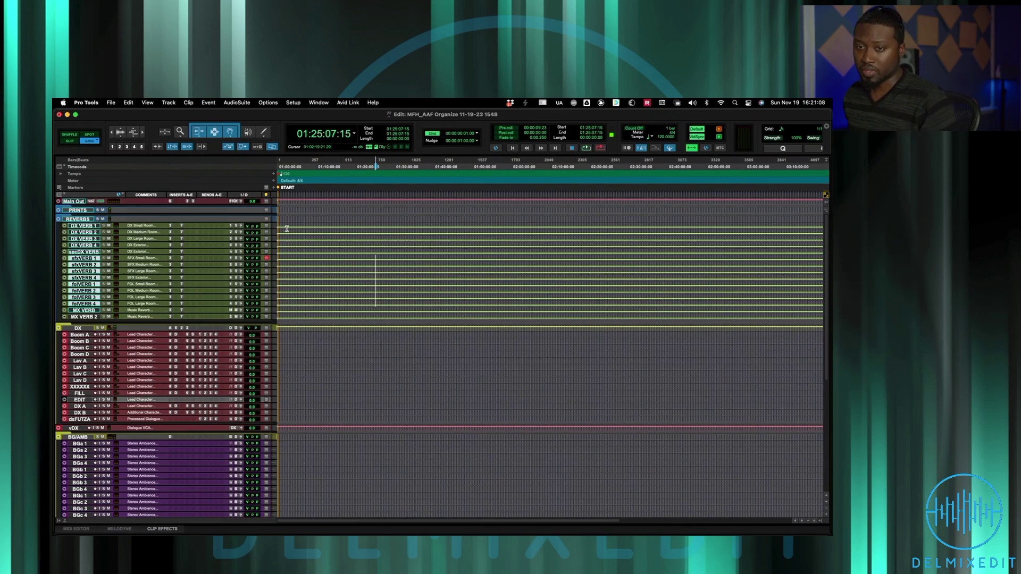
# Step: Select both music reverb tracks, MX VERB and MX VERB 2, for review and collapse the REVERBS folder
pyautogui.press(';')
pyautogui.press(';')
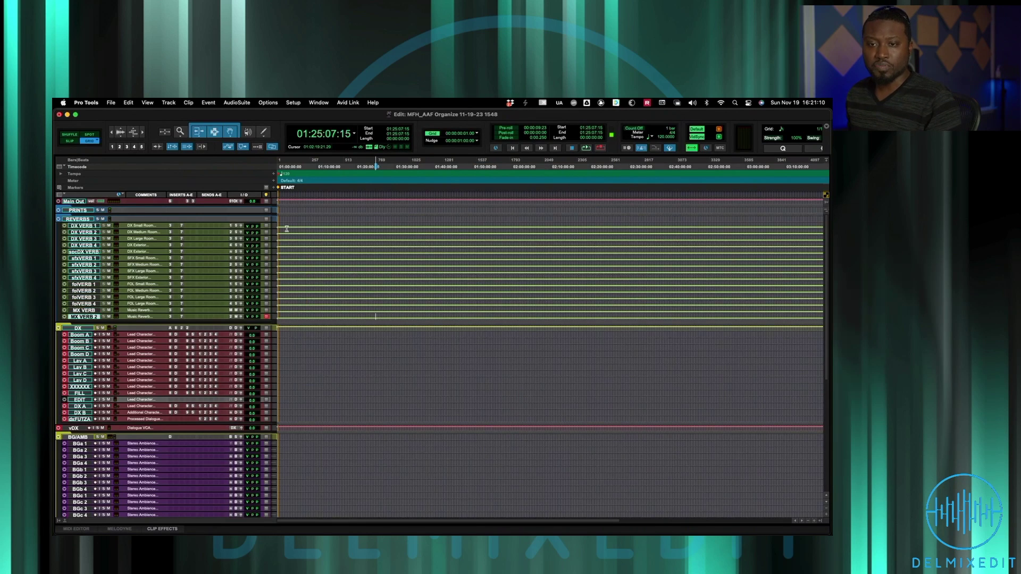
pyautogui.press('p')
pyautogui.hotkey('shift', ';')
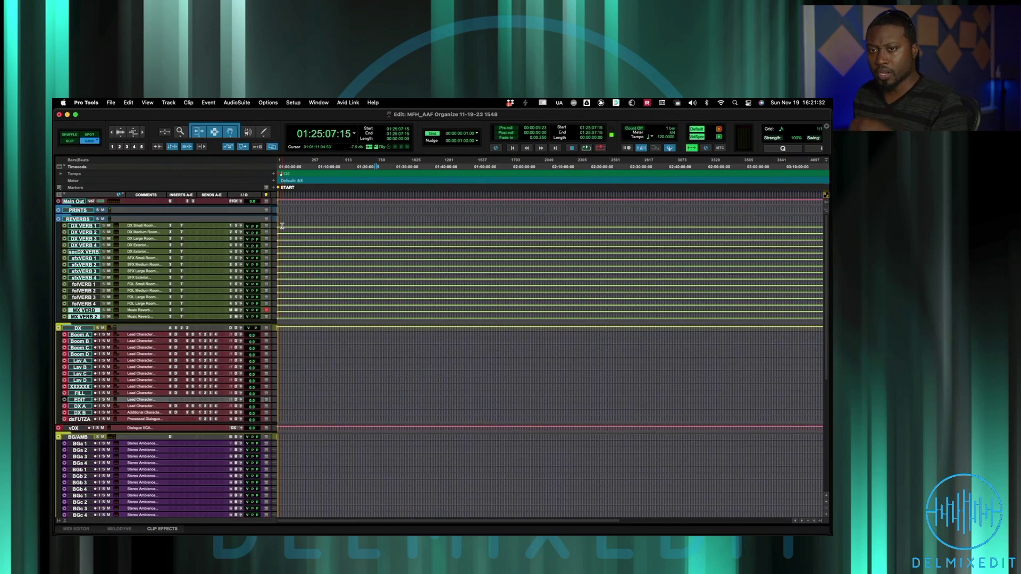
pyautogui.hotkey('shift', 'f')
# Step: Select the Boom A to Boom D tracks in the DX folder to review the boom dialogue tracks
pyautogui.press(';')
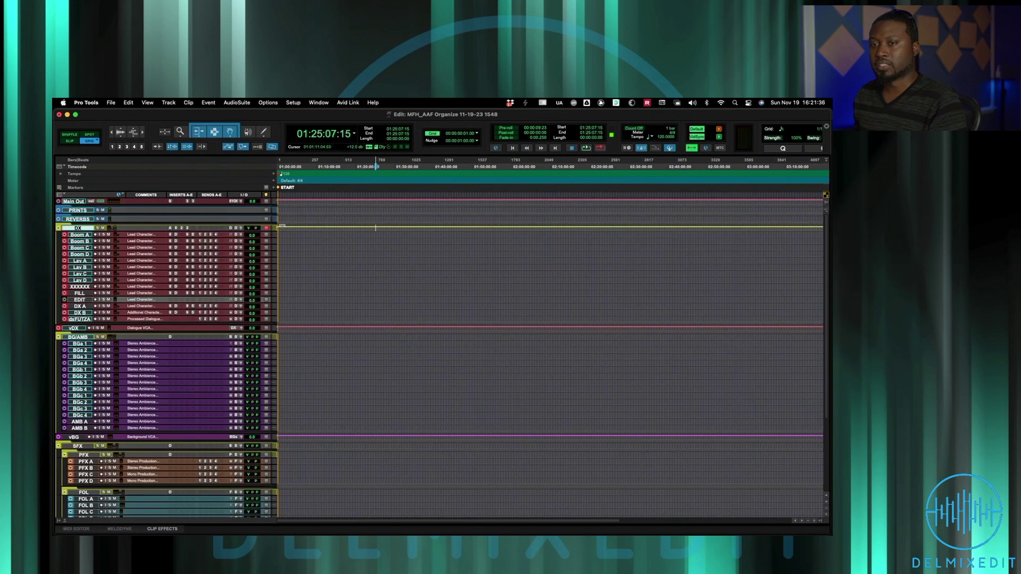
pyautogui.press(';')
pyautogui.hotkey('shift', ';')
pyautogui.hotkey('shift', ';')
pyautogui.hotkey('shift', ';')
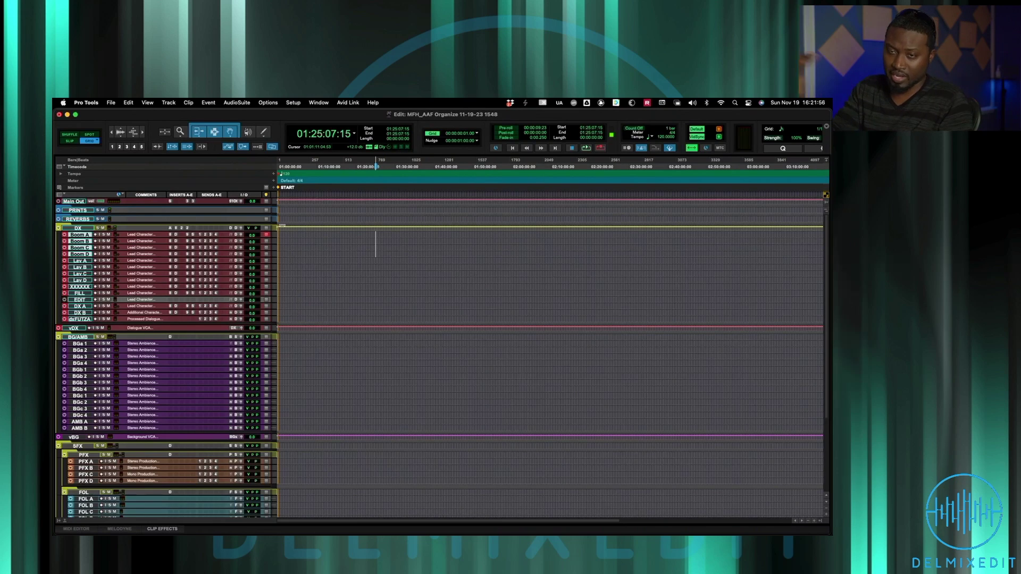
# Step: Select the Lav A to Lav D tracks in the DX folder to review the lavalier dialogue tracks
pyautogui.press(';')
pyautogui.press(';')
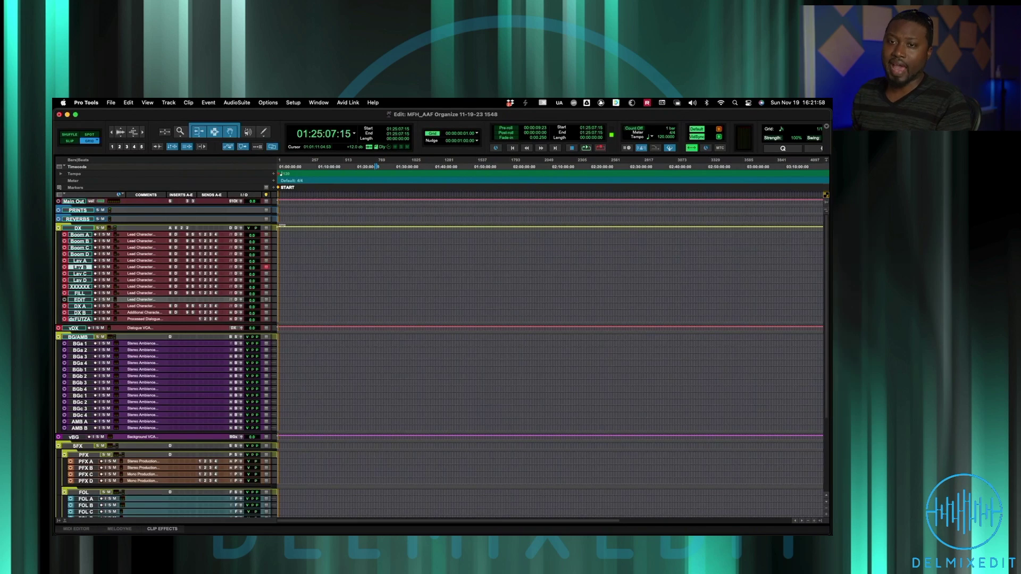
pyautogui.press('p')
pyautogui.hotkey('shift', ';')
pyautogui.hotkey('shift', ';')
pyautogui.hotkey('shift', ';')
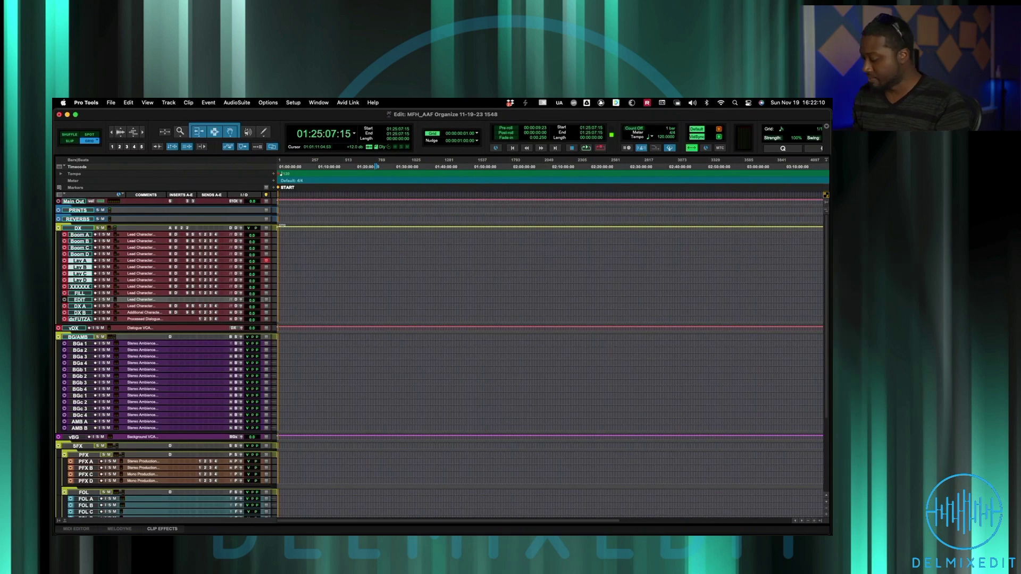
# Step: Step the track selection through XXXXXX, FILL, EDIT, DX A and B, dxFUTZA and the vDX dialogue VCA to review each one
pyautogui.press(';')
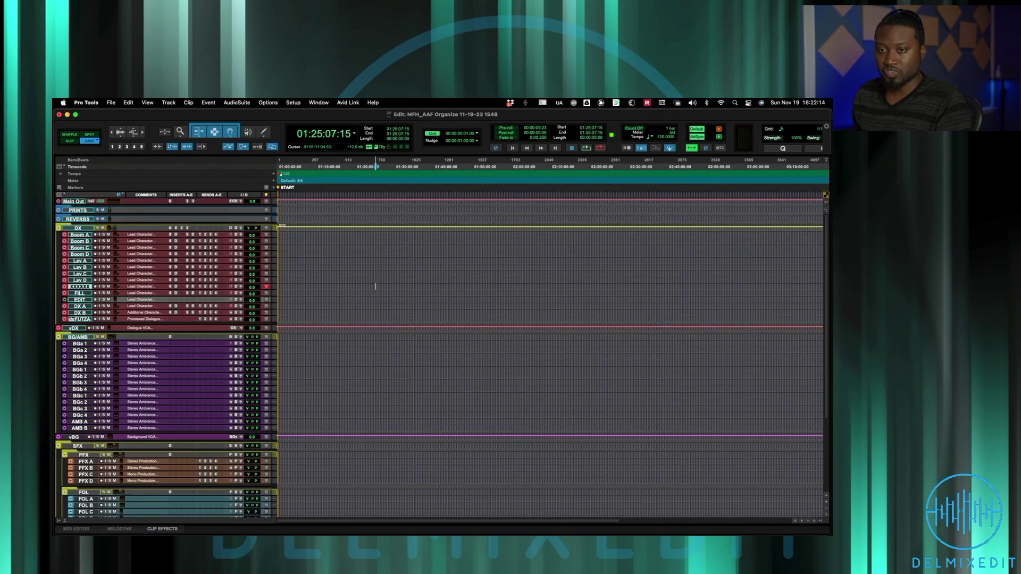
pyautogui.press(';')
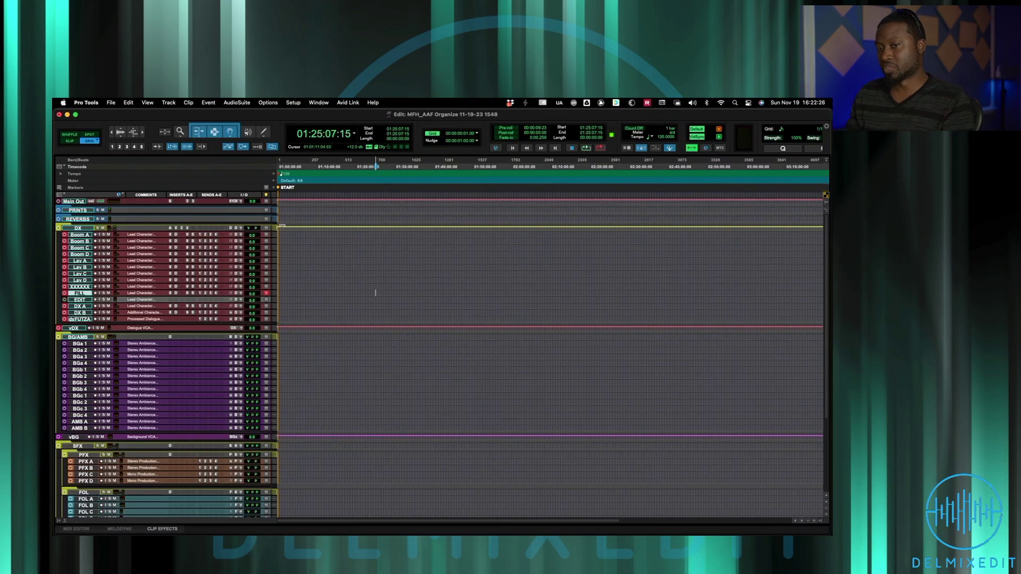
pyautogui.click(375, 300)
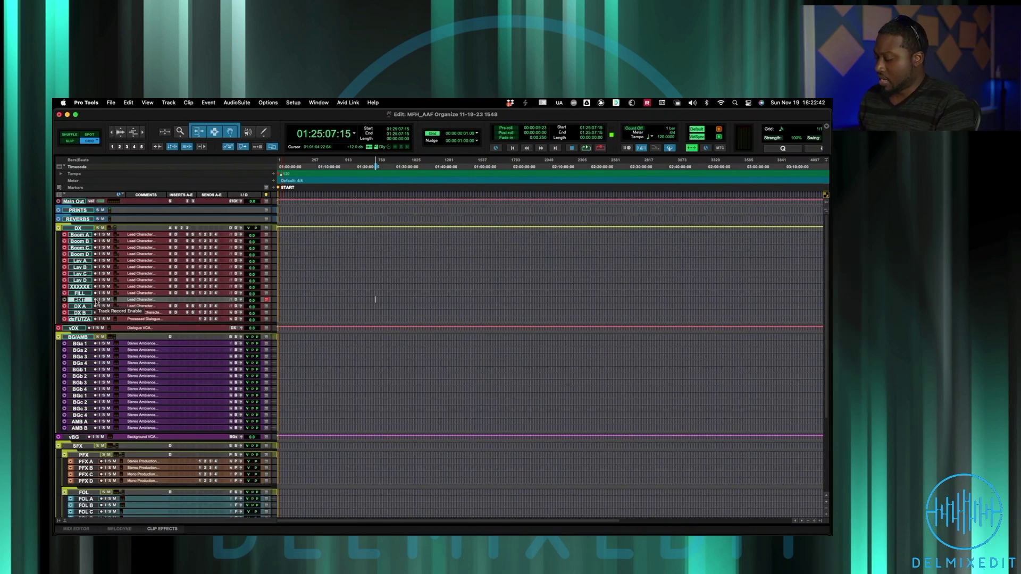
pyautogui.press(';')
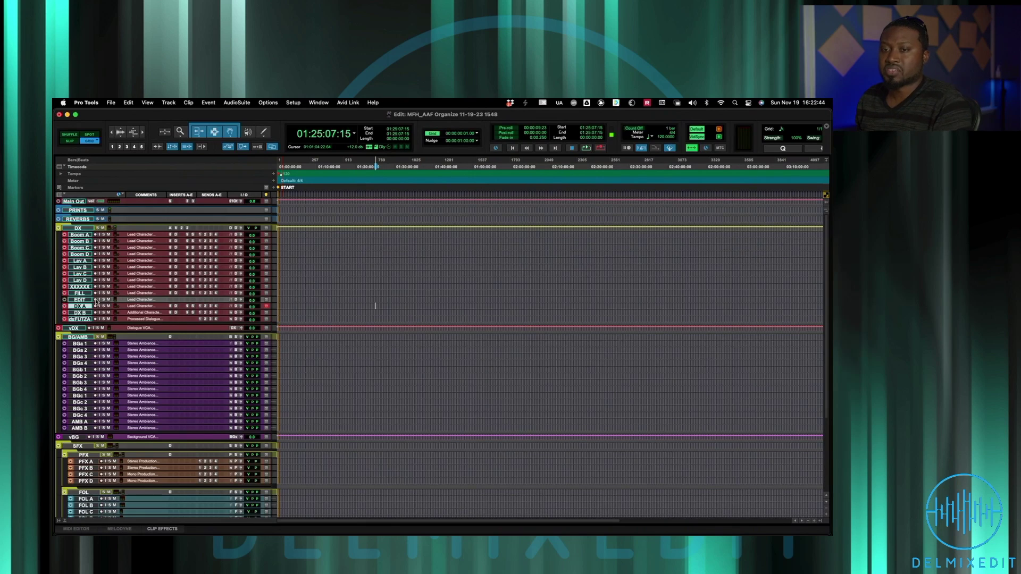
pyautogui.press(';')
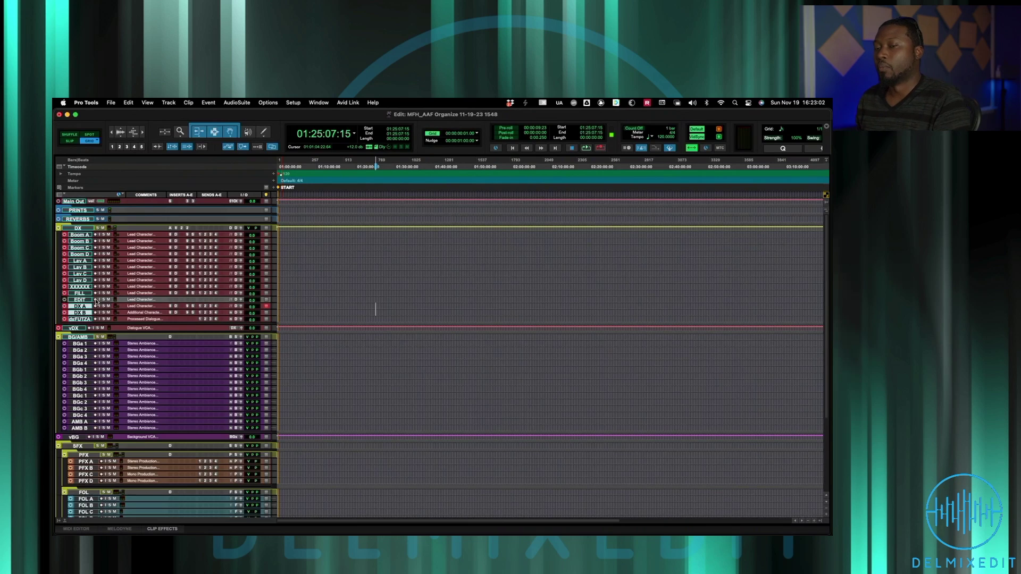
pyautogui.press(';')
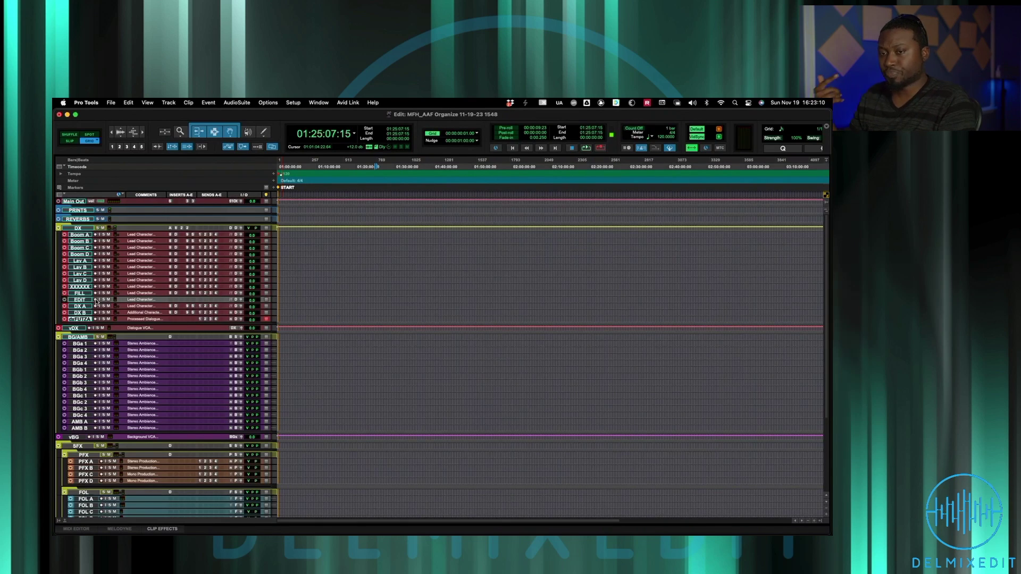
pyautogui.press(';')
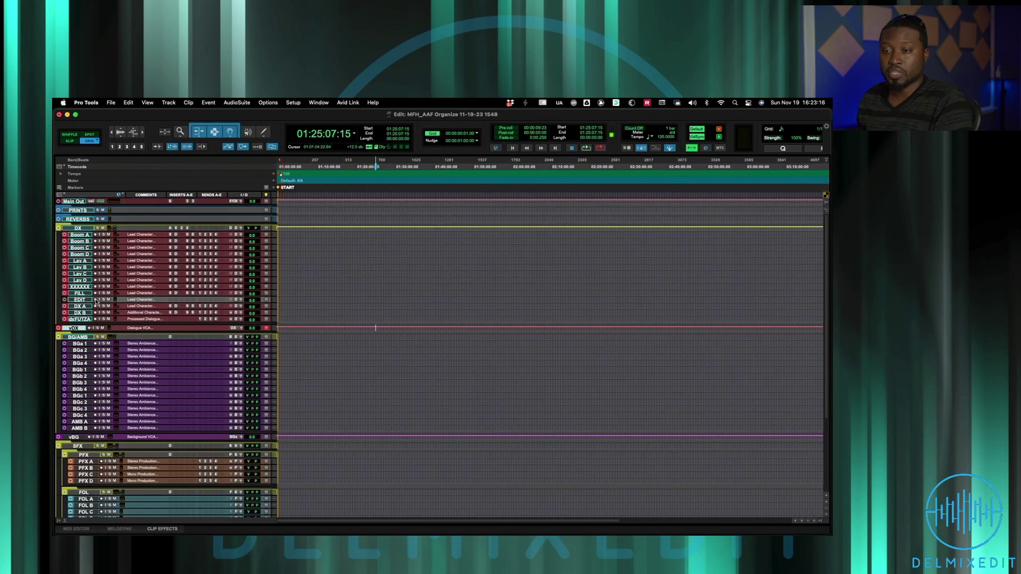
# Step: Collapse the DX folder and move the track selection to BGa 1 in the BG/AMB folder
pyautogui.press(';')
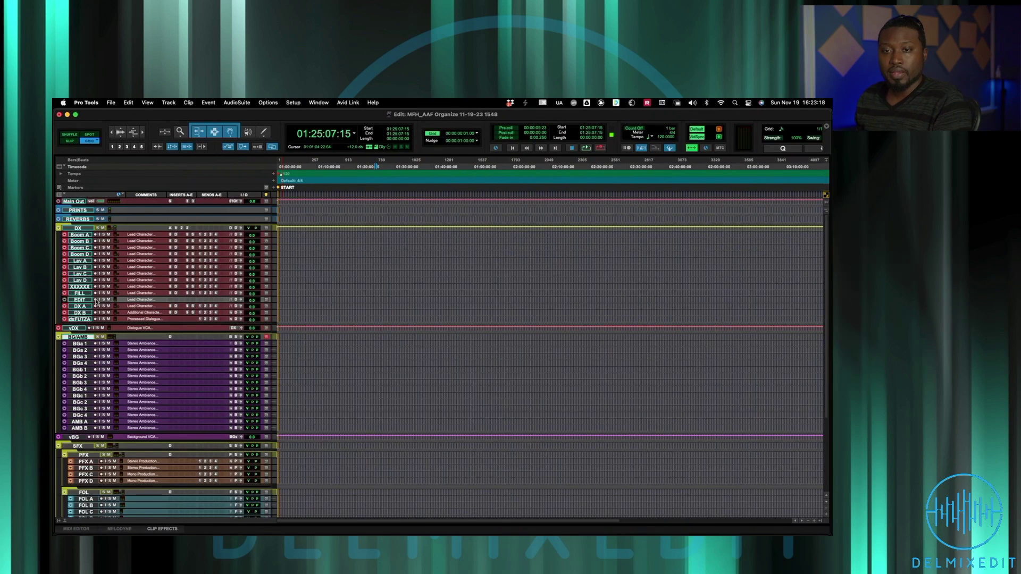
pyautogui.press('p')
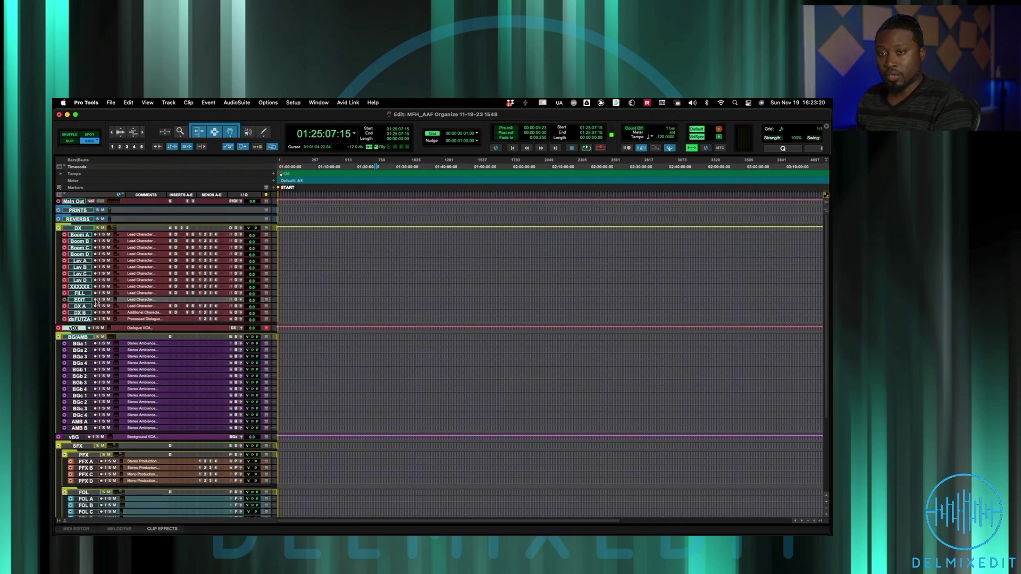
pyautogui.press('p')
pyautogui.hotkey('shift', 'f')
pyautogui.press(';')
pyautogui.press(';')
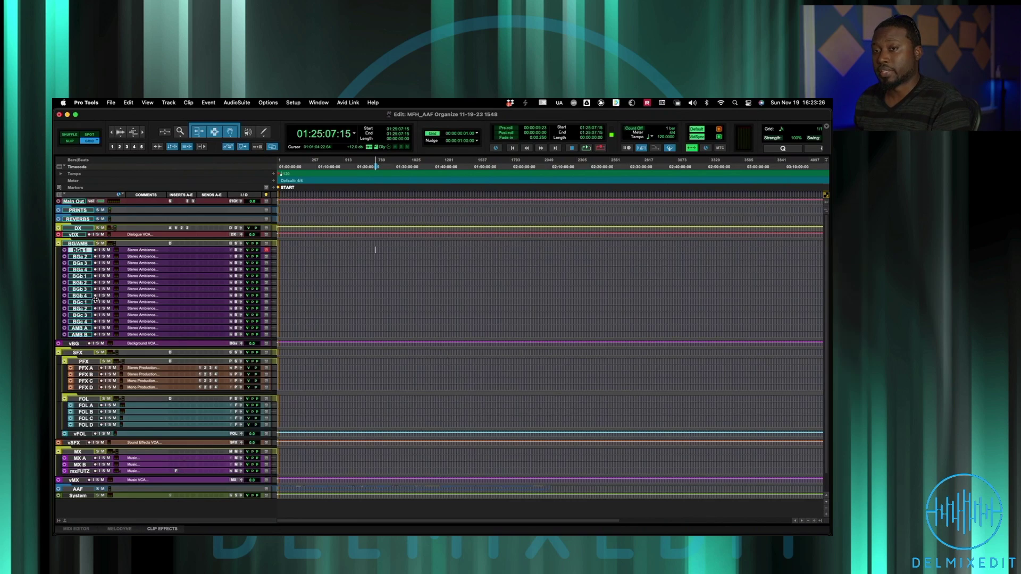
# Step: Extend the track selection from BGa 1 through BGa 4 to review the first group of stereo ambience tracks
pyautogui.hotkey('shift', ';')
pyautogui.hotkey('shift', ';')
pyautogui.hotkey('shift', ';')
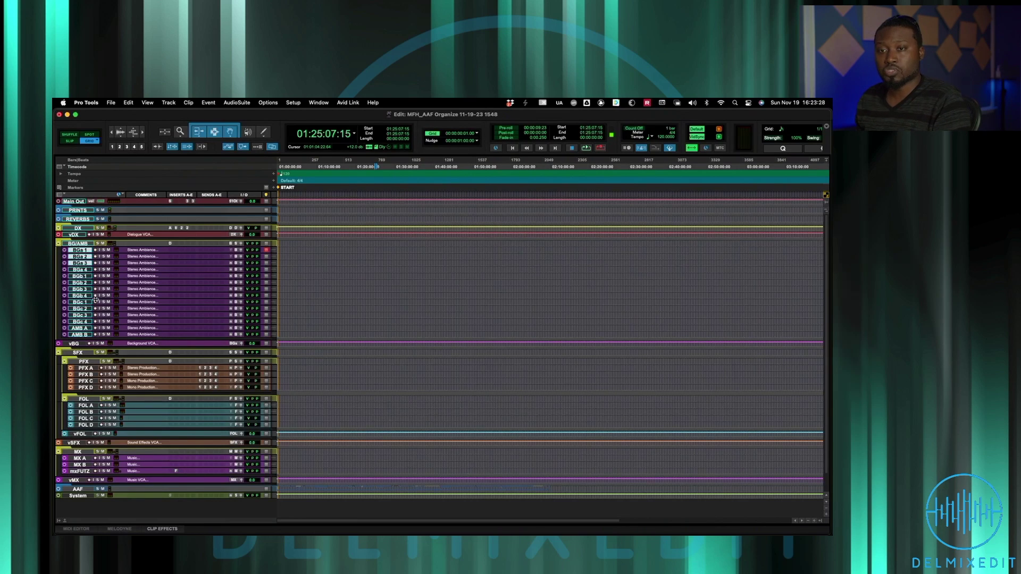
# Step: Step the track selection through the BGb and BGc background tracks down to AMB A and AMB B to review them
pyautogui.press(';')
pyautogui.press(';')
pyautogui.press(';')
pyautogui.press(';')
pyautogui.press(';')
pyautogui.press(';')
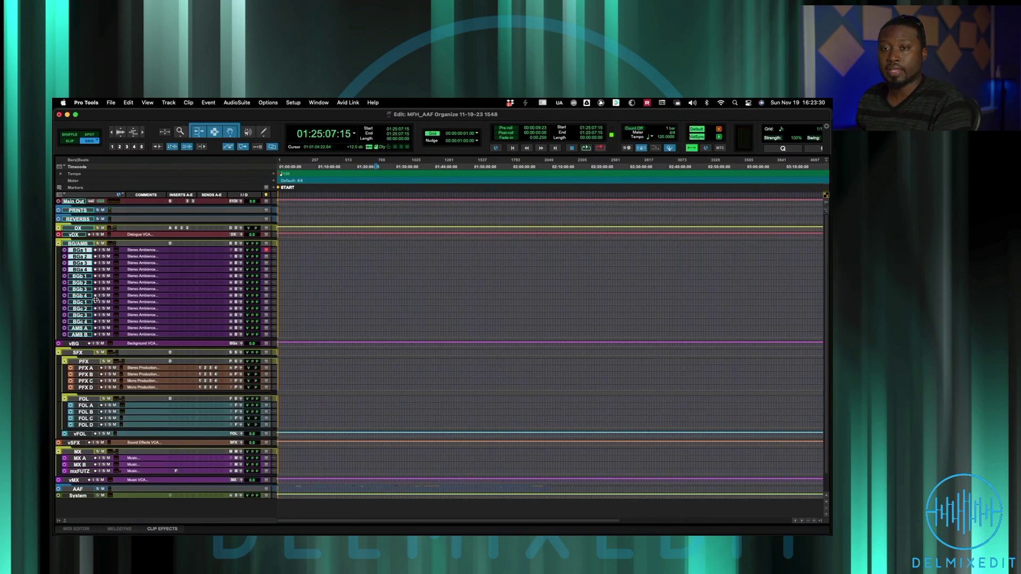
pyautogui.press(';')
pyautogui.press(';')
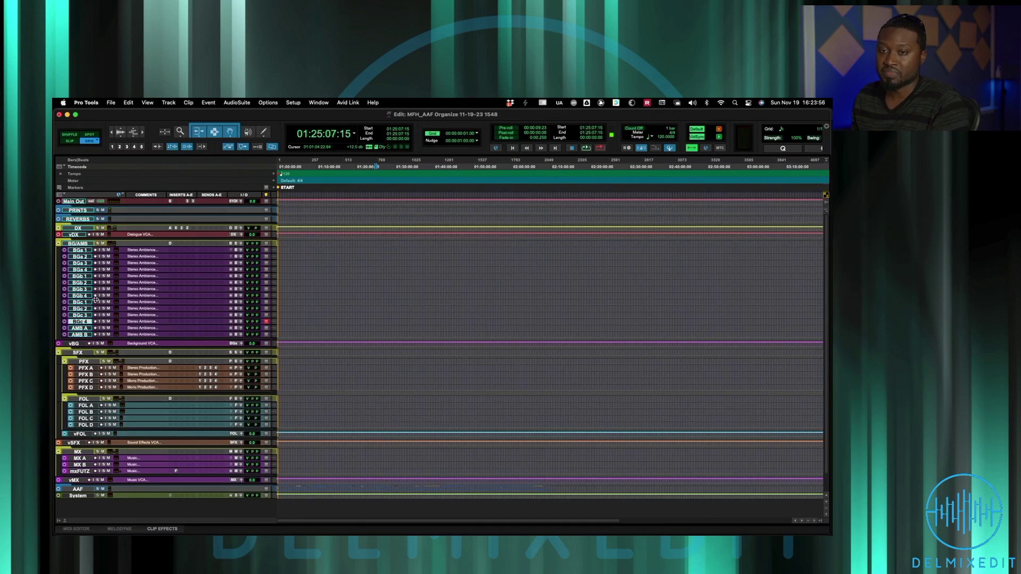
pyautogui.press(';')
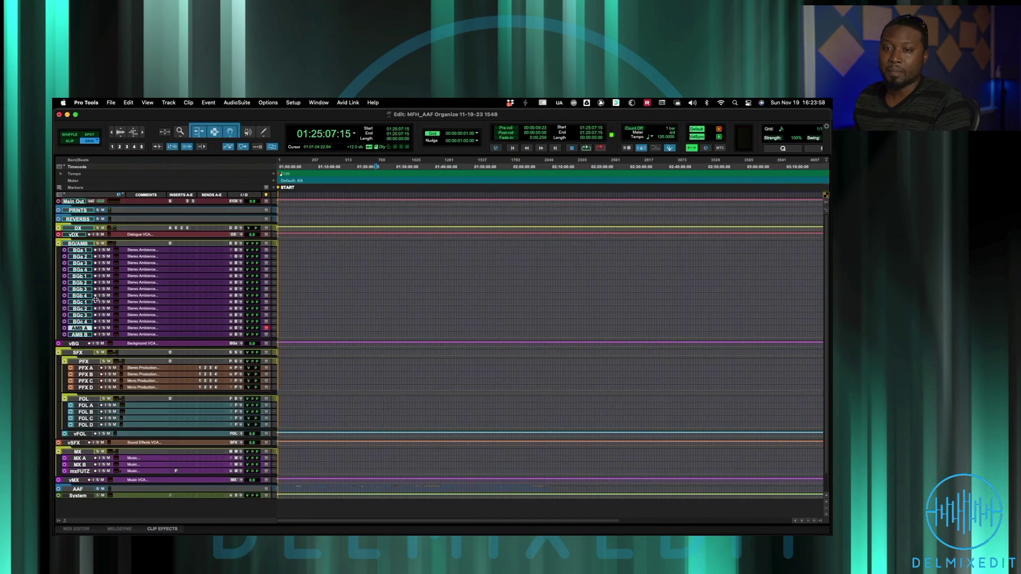
pyautogui.press(';')
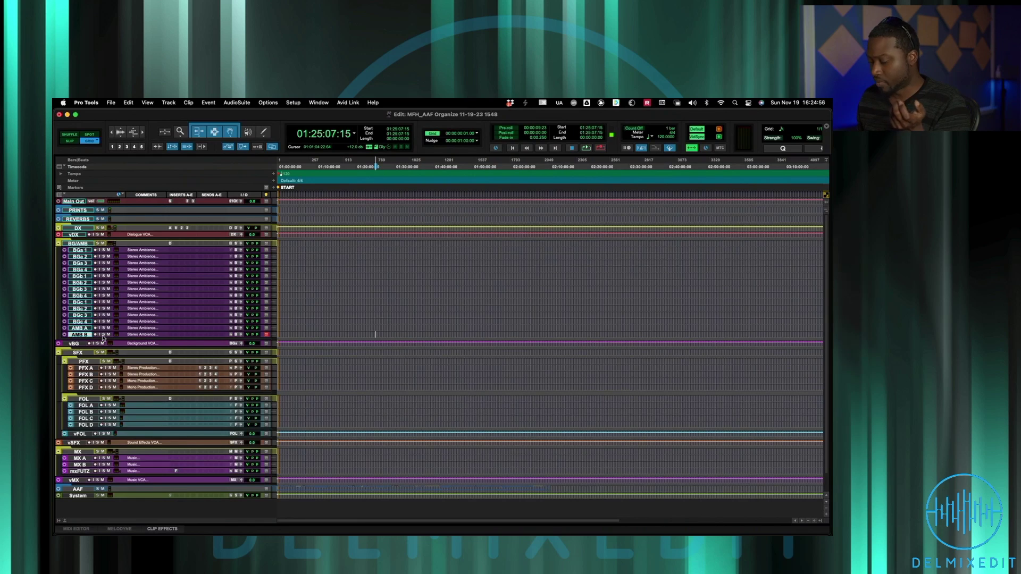
# Step: Collapse the BG/AMB folder and select the vBG background VCA
pyautogui.press(';')
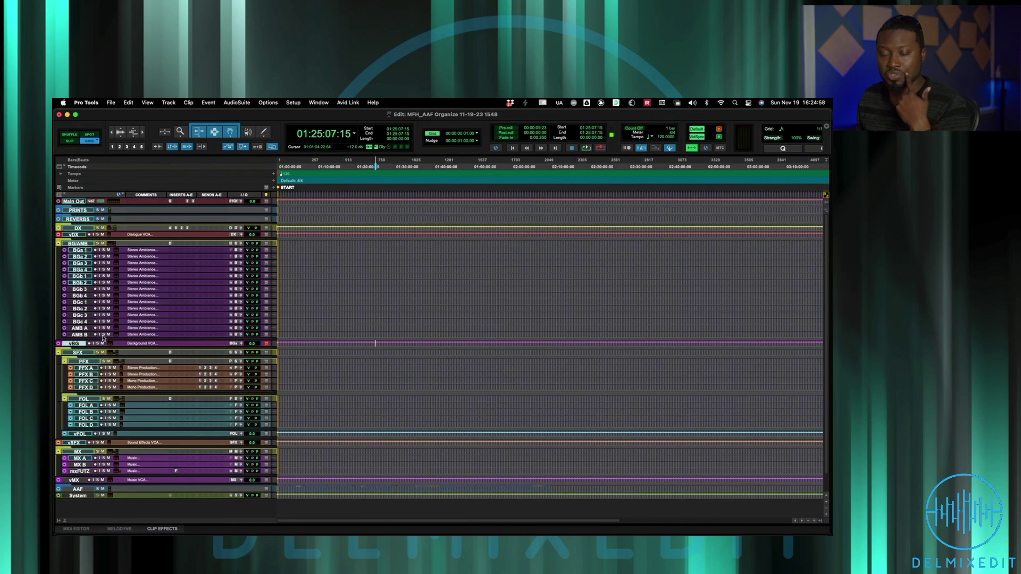
pyautogui.press('p')
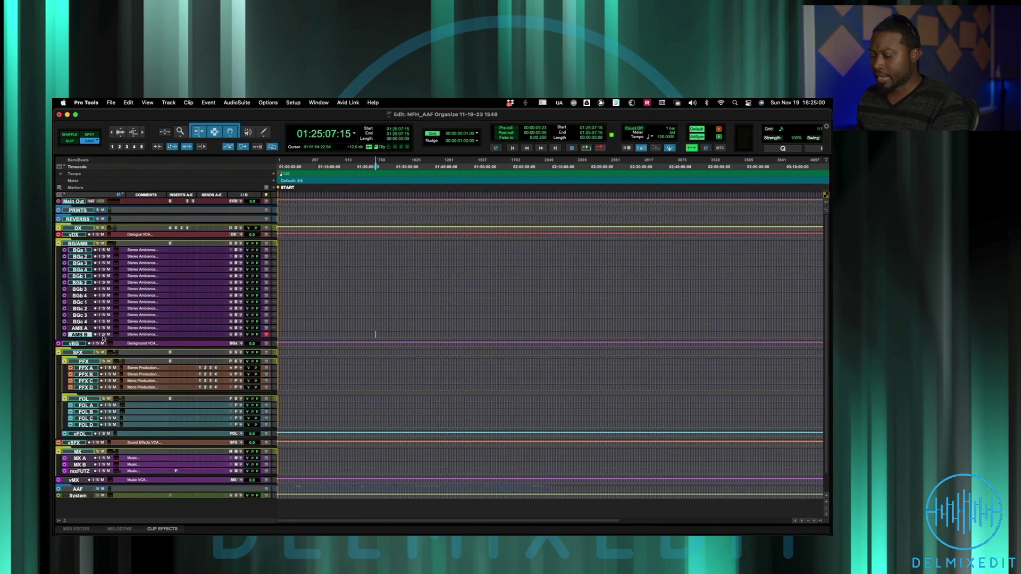
pyautogui.hotkey('shift', 'f')
pyautogui.press(';')
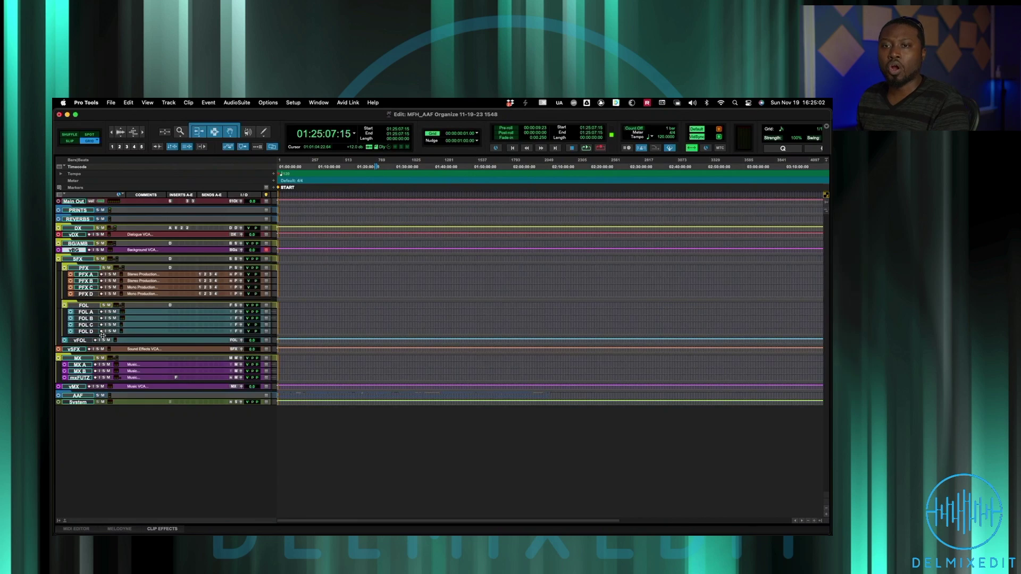
# Step: Step the track selection through the SFX folder, the PFX A to PFX D tracks and the FOL folder to review each one
pyautogui.press(';')
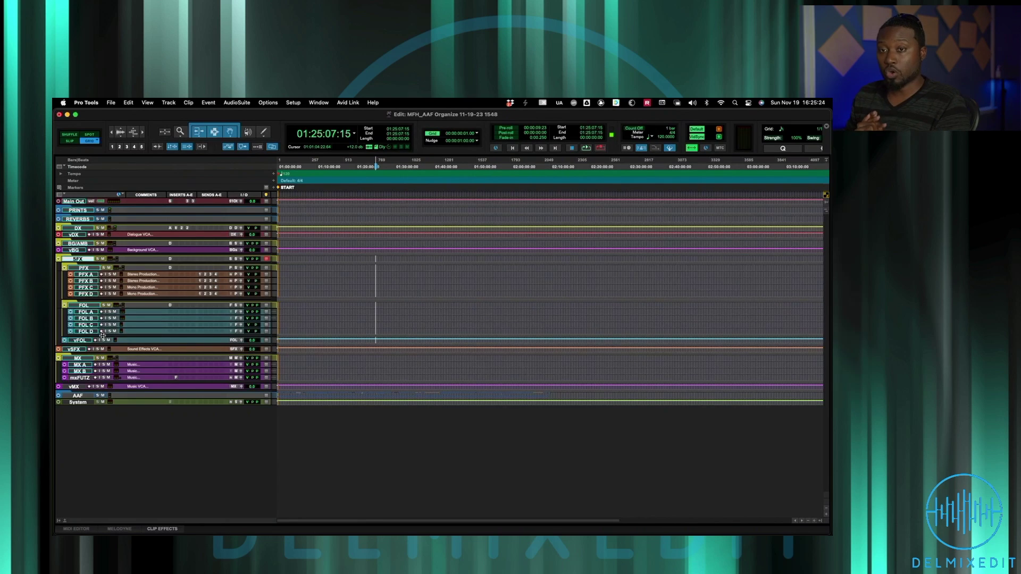
pyautogui.press(';')
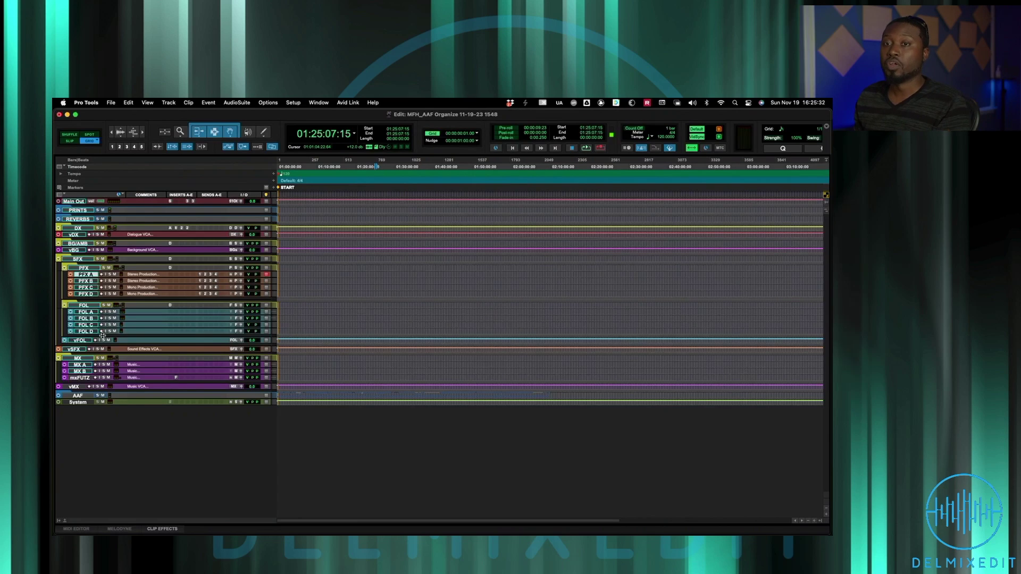
pyautogui.press(';')
pyautogui.press(';')
pyautogui.press(';')
pyautogui.press(';')
pyautogui.press(';')
pyautogui.press('p')
pyautogui.press('p')
pyautogui.press('p')
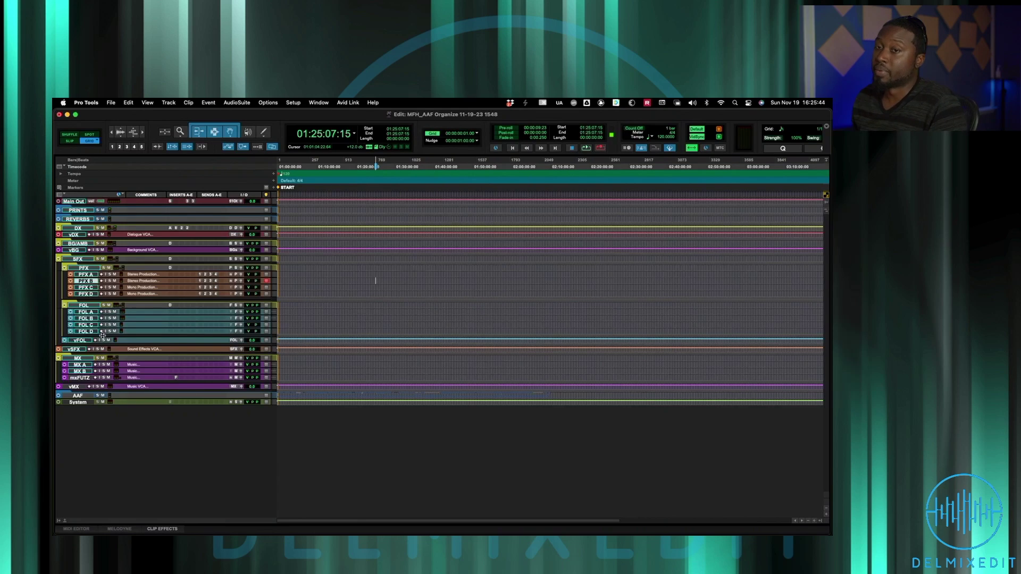
pyautogui.press(';')
pyautogui.press(';')
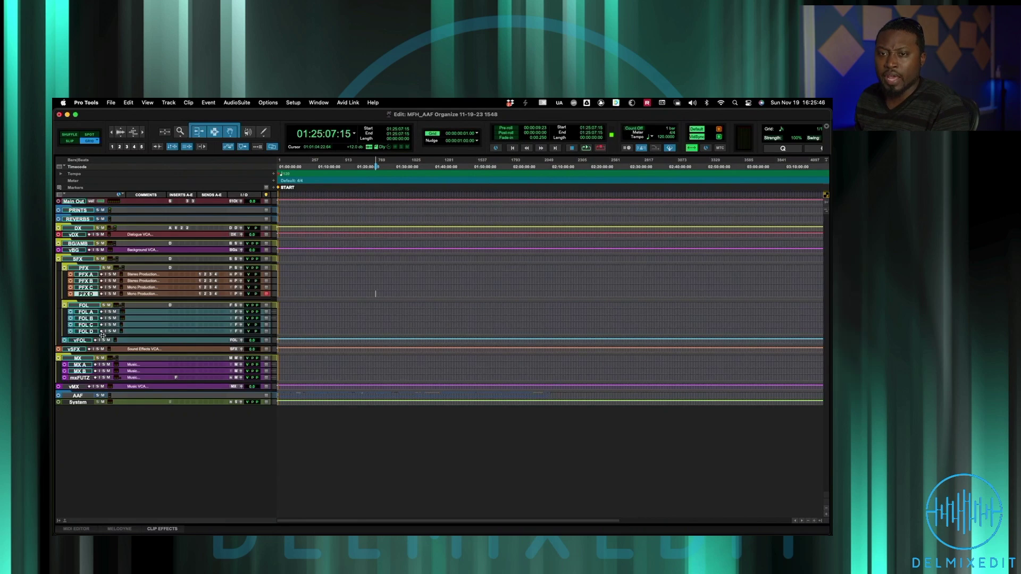
pyautogui.press(';')
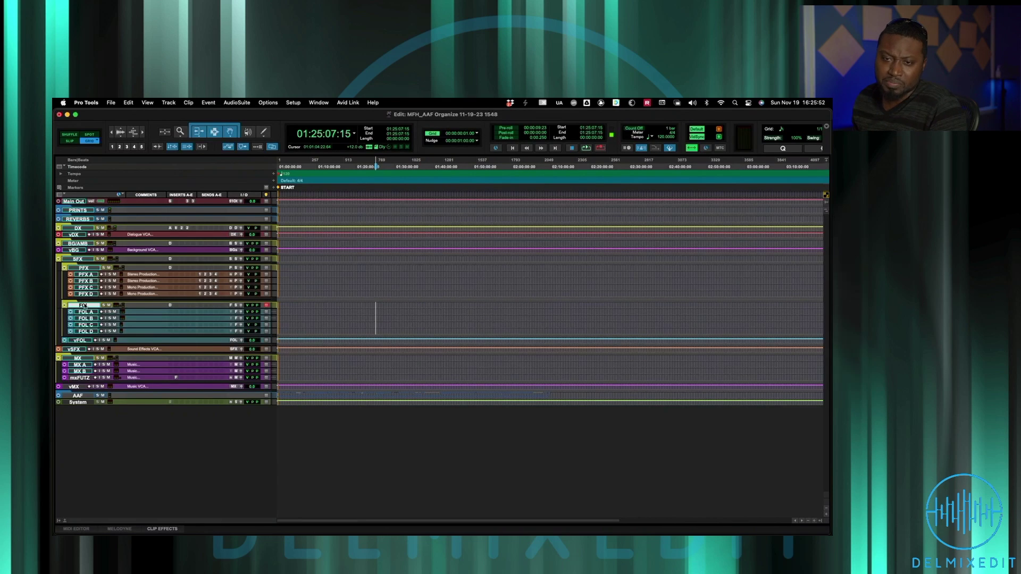
# Step: Move the FOL folder out of the SFX folder to sit above vSFX, and place the vFOL VCA inside FOL
pyautogui.moveTo(84, 305); pyautogui.dragTo(57, 350)
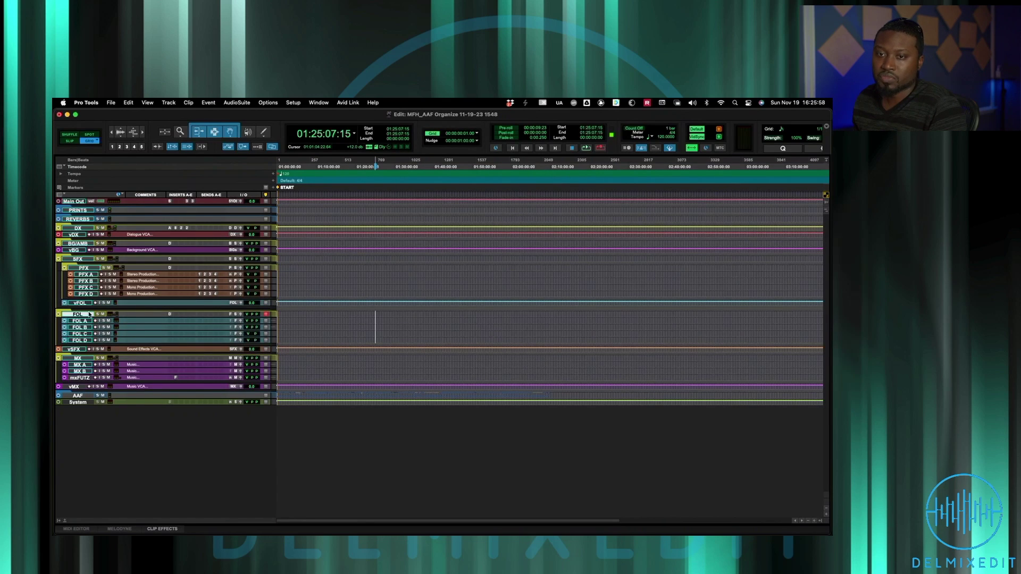
pyautogui.moveTo(81, 306); pyautogui.dragTo(74, 344)
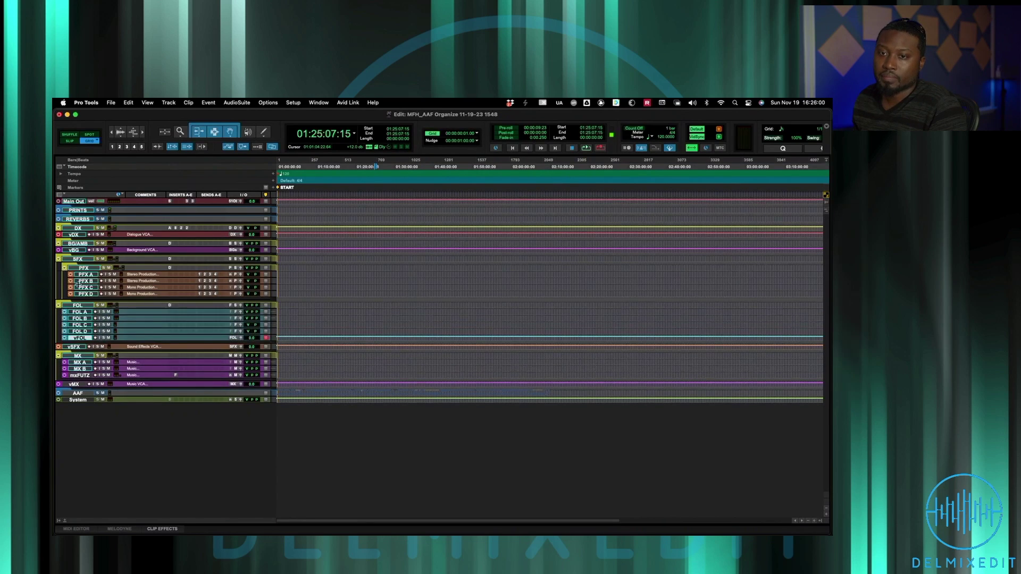
# Step: Collapse the FOL folder and the PFX folder
pyautogui.click(285, 304)
pyautogui.hotkey('shift', 'f')
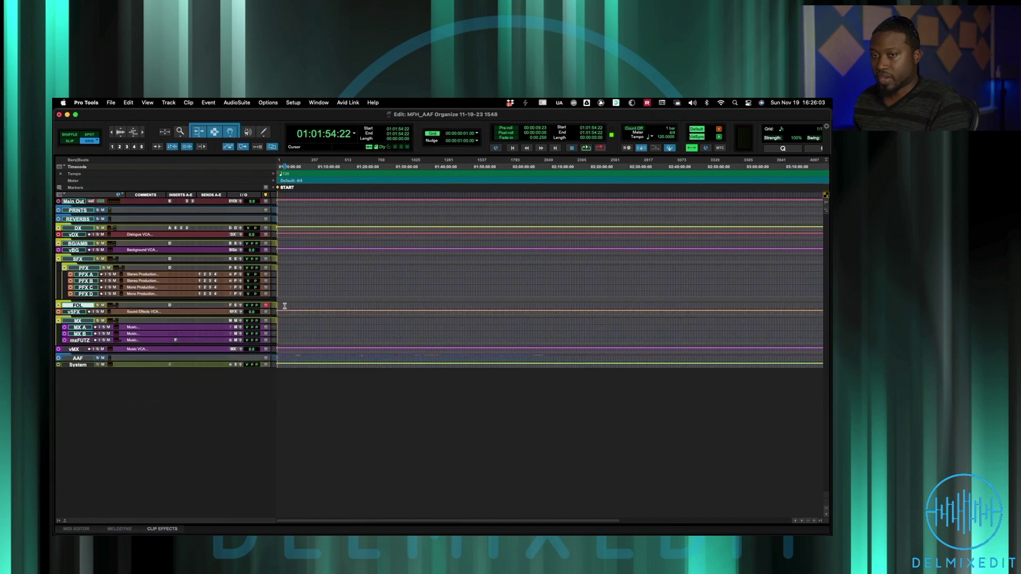
pyautogui.click(300, 268)
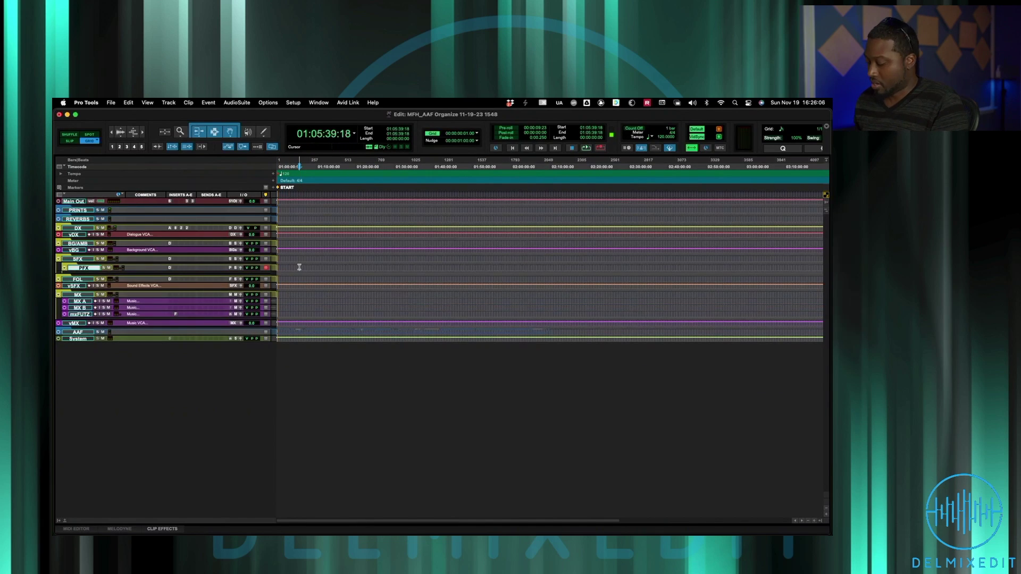
# Step: Step the track selection past FOL to the MX folder's MX A, MX B and mxFUTZ tracks to review the music tracks
pyautogui.press(';')
pyautogui.press(';')
pyautogui.press(';')
pyautogui.press('p')
pyautogui.press('p')
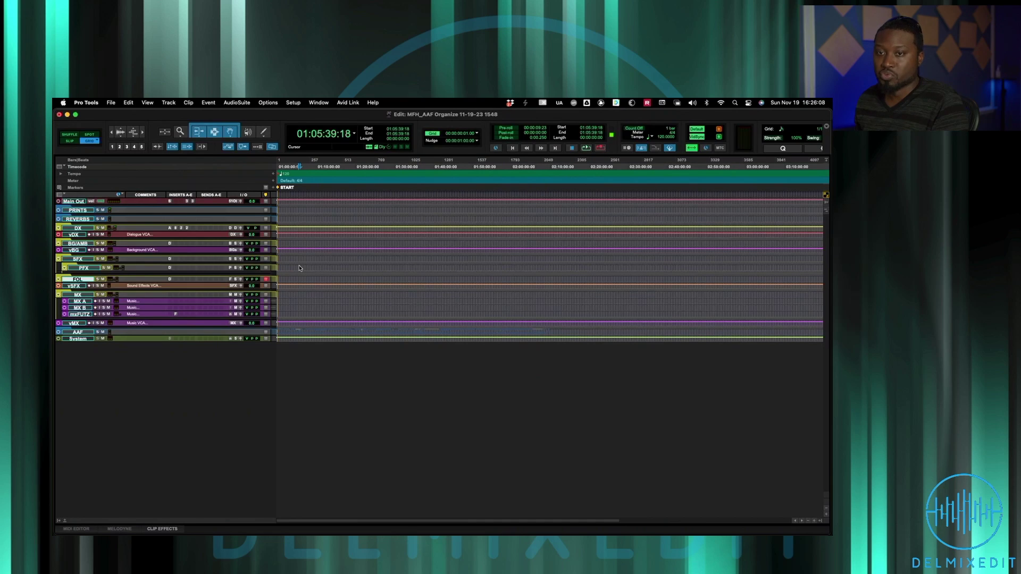
pyautogui.hotkey('ctrl', ';')
pyautogui.hotkey('ctrl', ';')
pyautogui.hotkey('ctrl', ';')
pyautogui.press(';')
pyautogui.press(';')
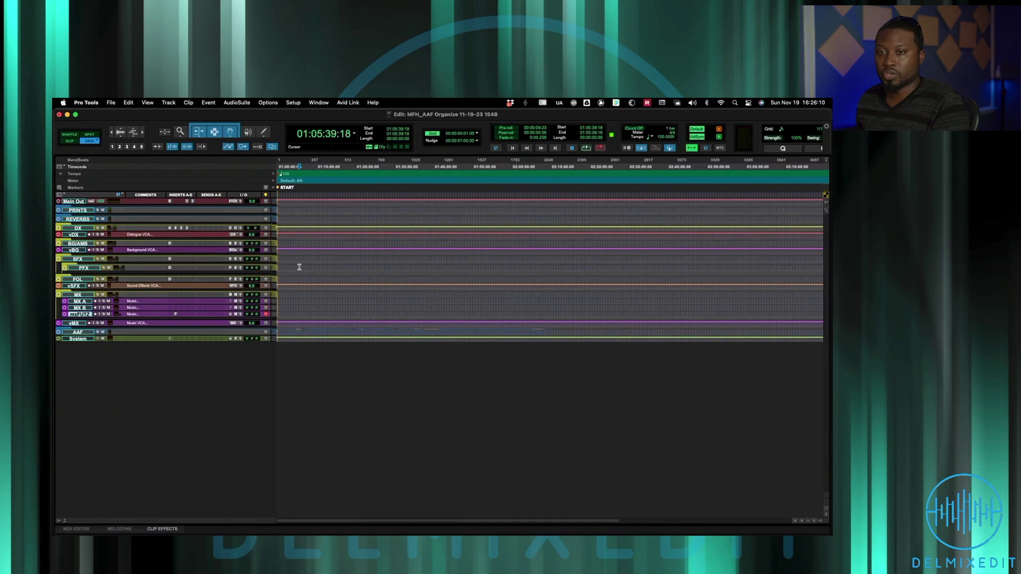
pyautogui.press('p')
pyautogui.press('p')
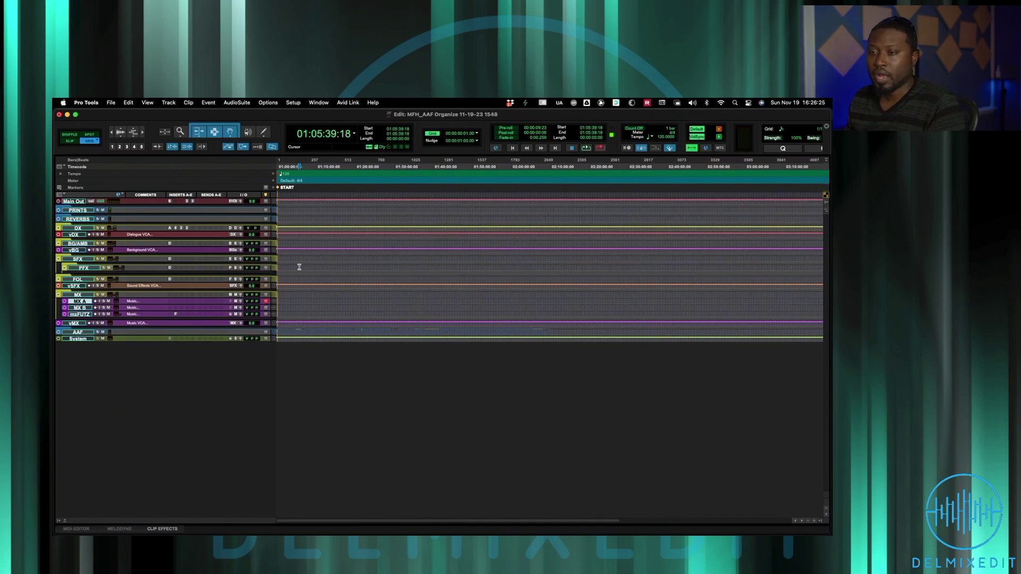
# Step: Expand the AAF folder to show tracks A1 to A22 and enlarge the timeline around their clips
pyautogui.press(';')
pyautogui.press(';')
pyautogui.press(';')
pyautogui.press(';')
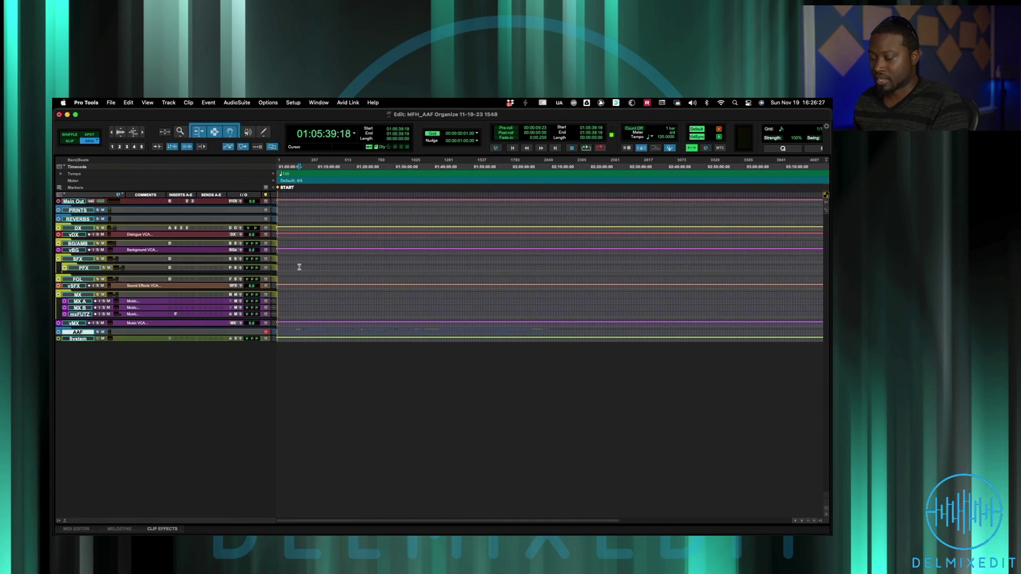
pyautogui.hotkey('shift', 'f')
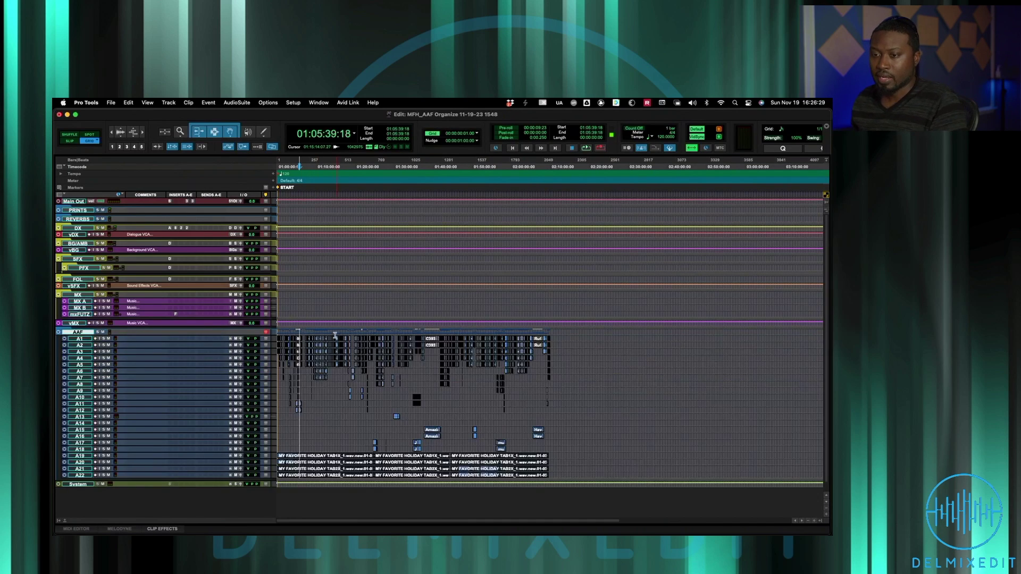
pyautogui.press('t')
pyautogui.press('t')
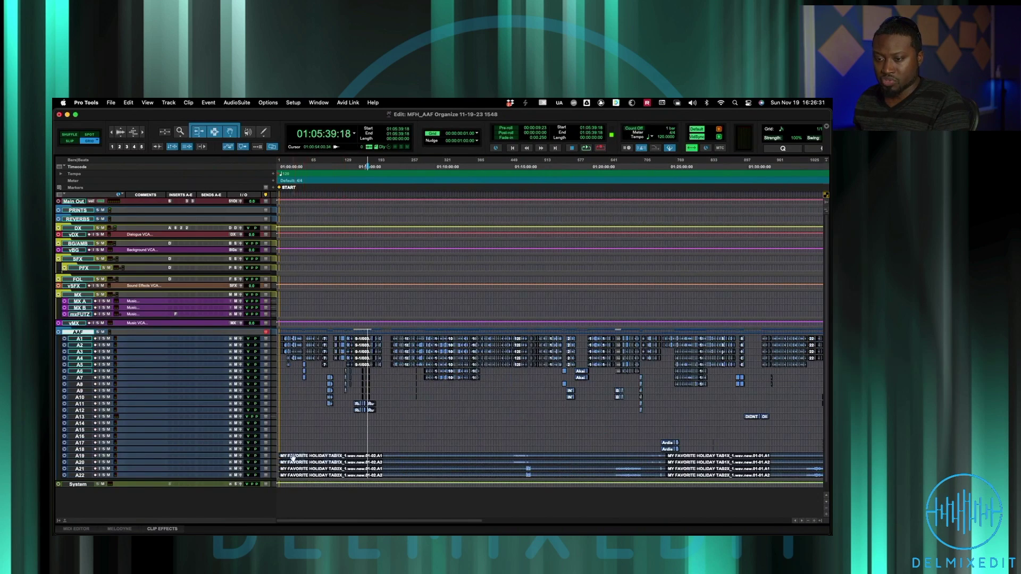
# Step: Mark a section of the A19 clip, and examine the Ruff Have Yourself music clips on A11 and A12 from 01:04:46:13
pyautogui.moveTo(290, 455); pyautogui.dragTo(343, 456)
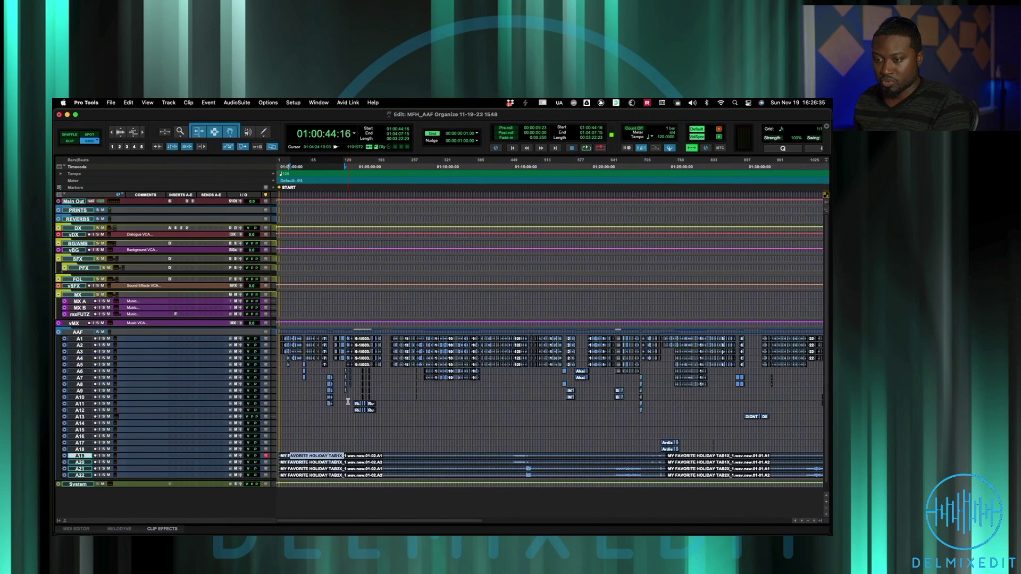
pyautogui.click(354, 405)
pyautogui.press('super+bracketright')
pyautogui.press('super+bracketright')
pyautogui.press('super+bracketright')
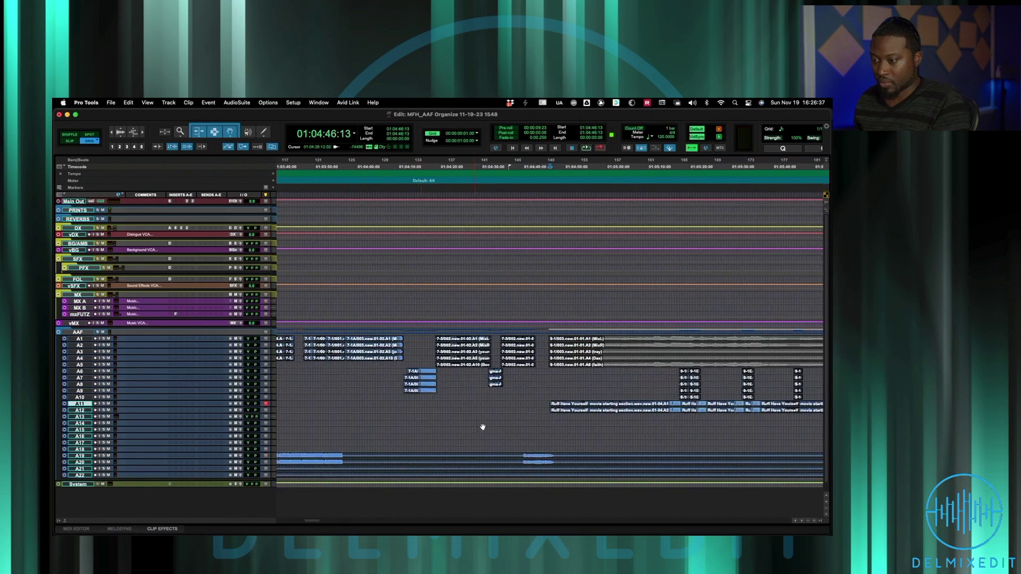
pyautogui.hscroll(3, 615, 408)
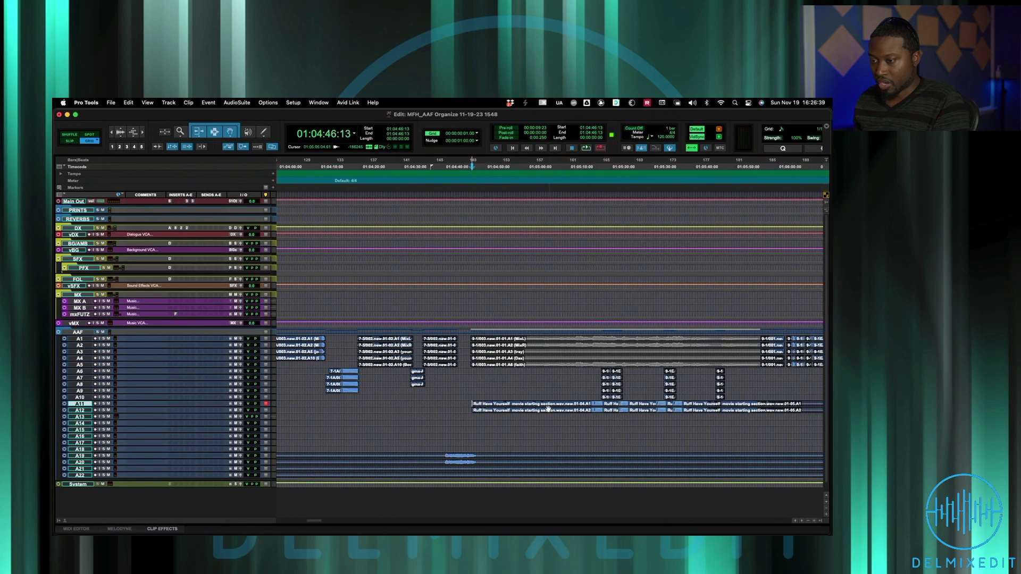
pyautogui.hscroll(1, 510, 411)
pyautogui.hscroll(3, 510, 411)
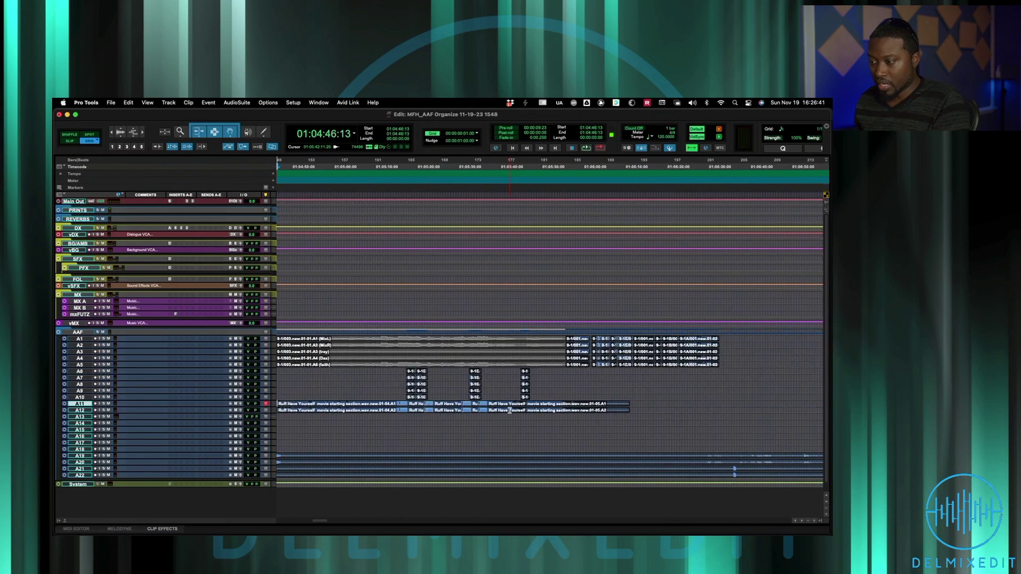
pyautogui.press('r')
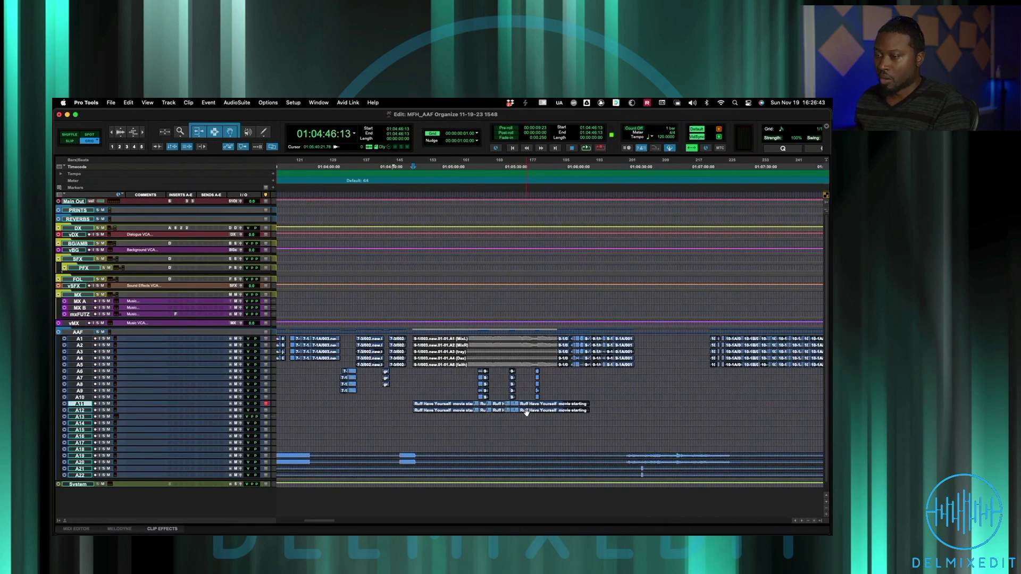
pyautogui.press('super+bracketleft')
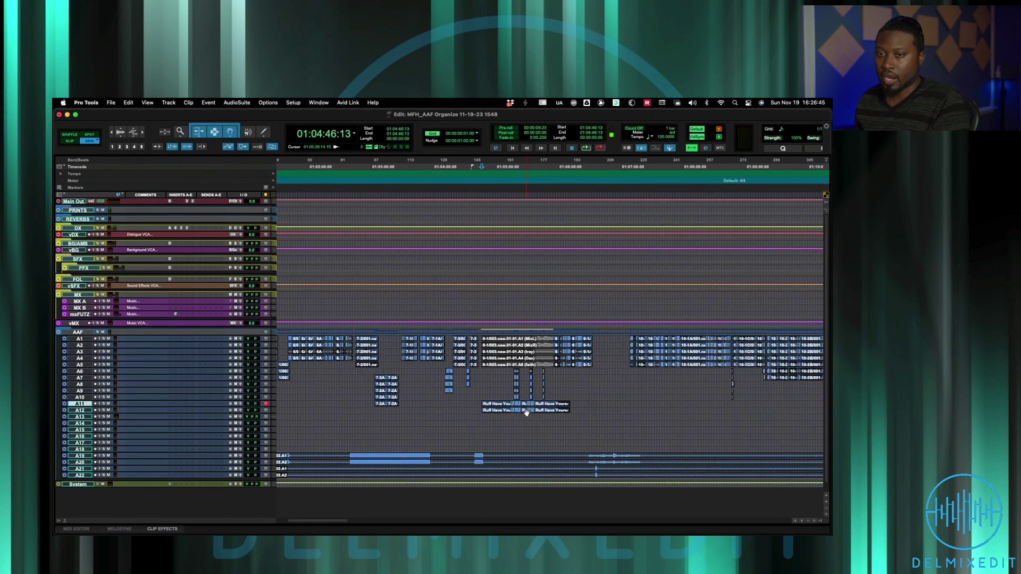